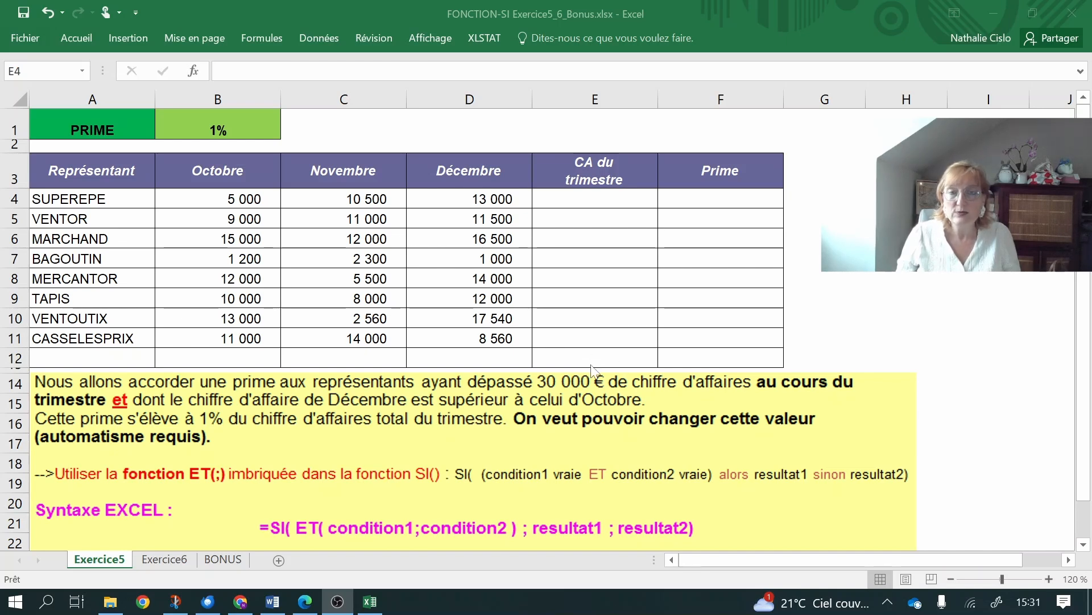
Enter =SOMME(B4:D4) as the first quarterly revenue total in E4, and clear the cell again
click(591, 365)
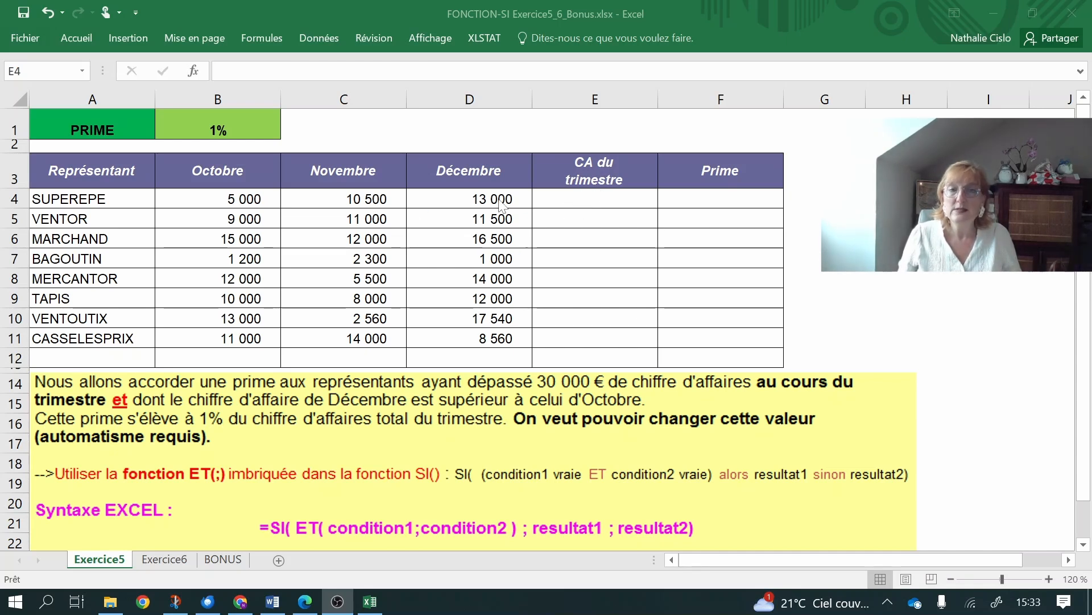
click(596, 195)
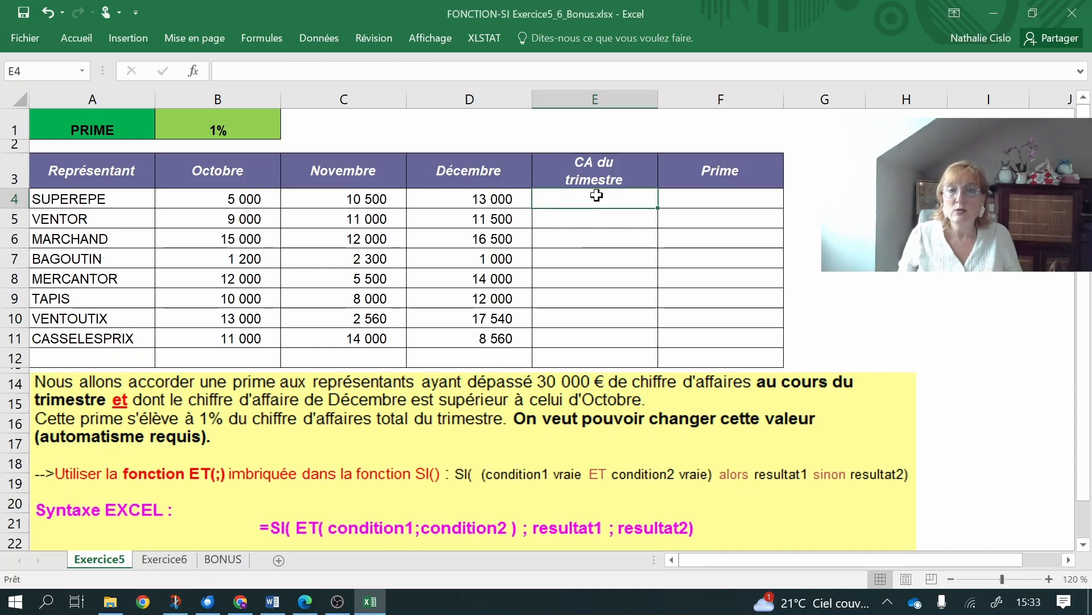
text(=SOMM)
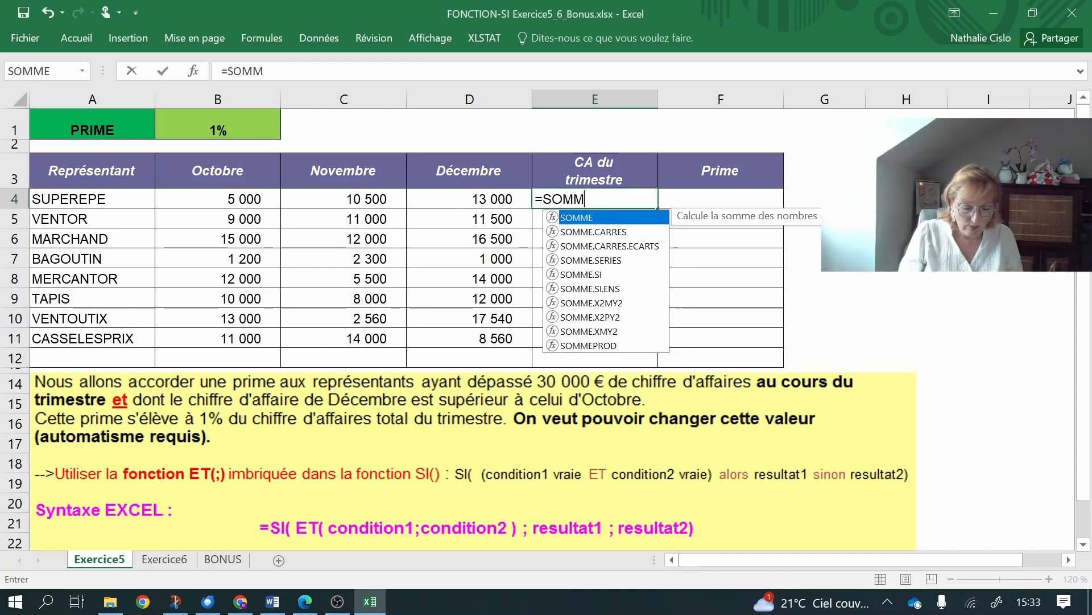
text(E()
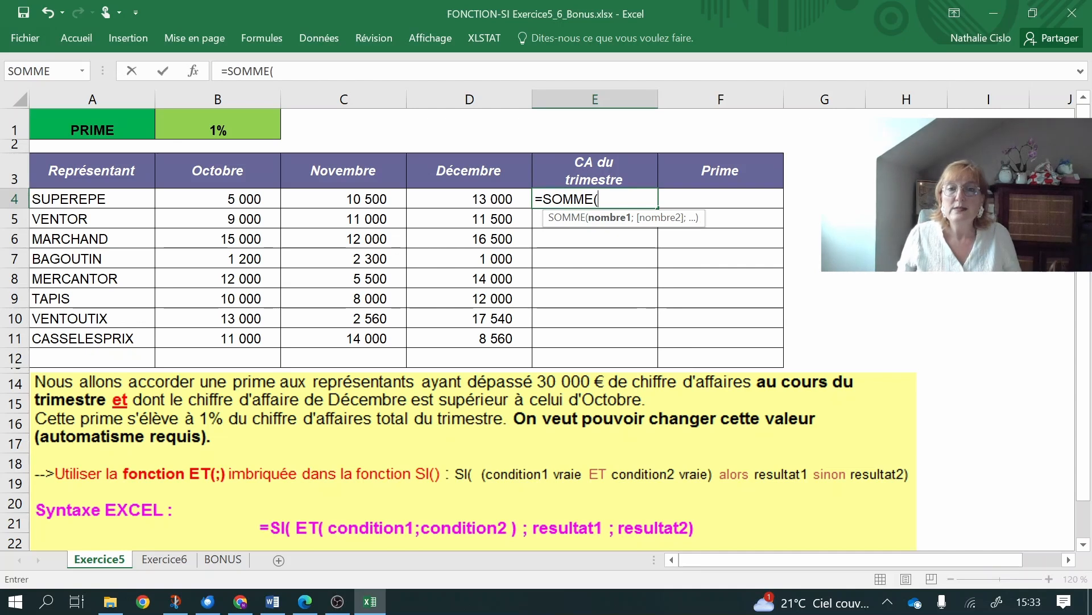
drag(221, 199, 500, 202)
text())
key(Return)
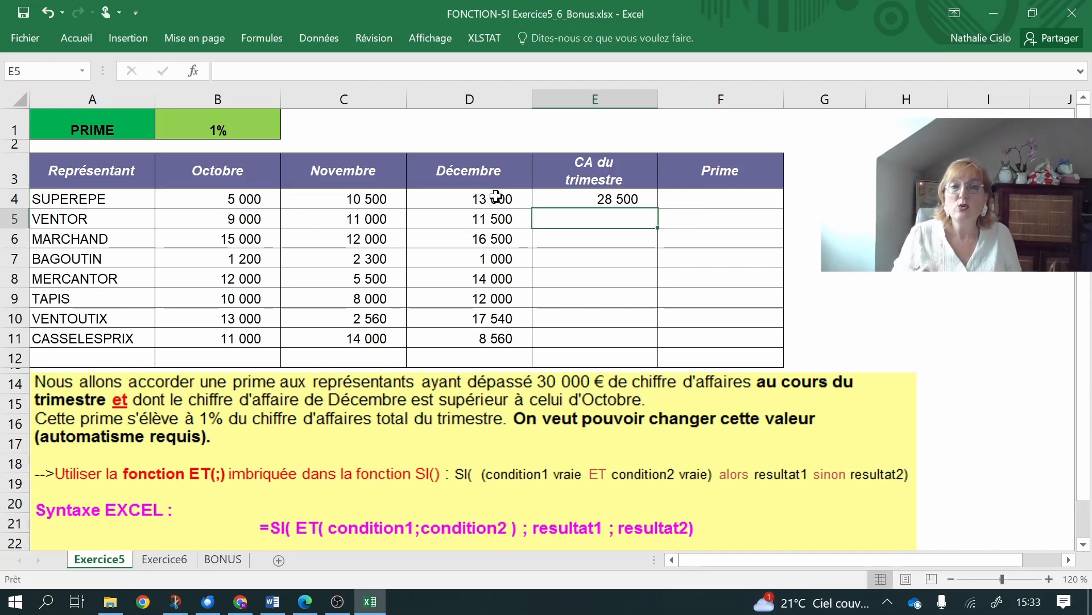
click(581, 199)
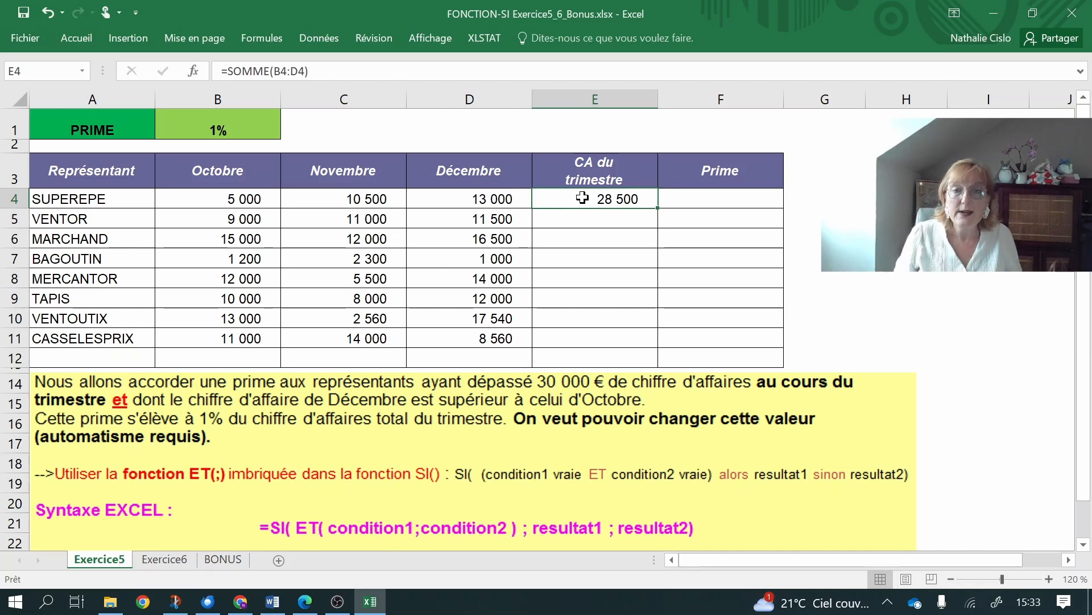
key(Delete)
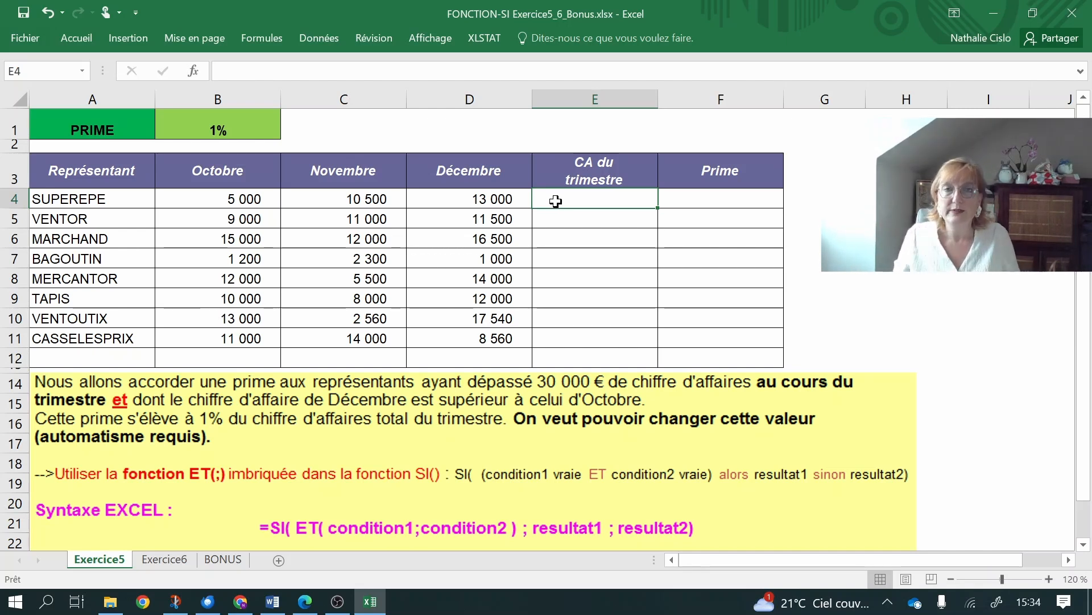
Total B4:D4 in E4 with the Somme automatique command and copy the formula down to E11
click(538, 39)
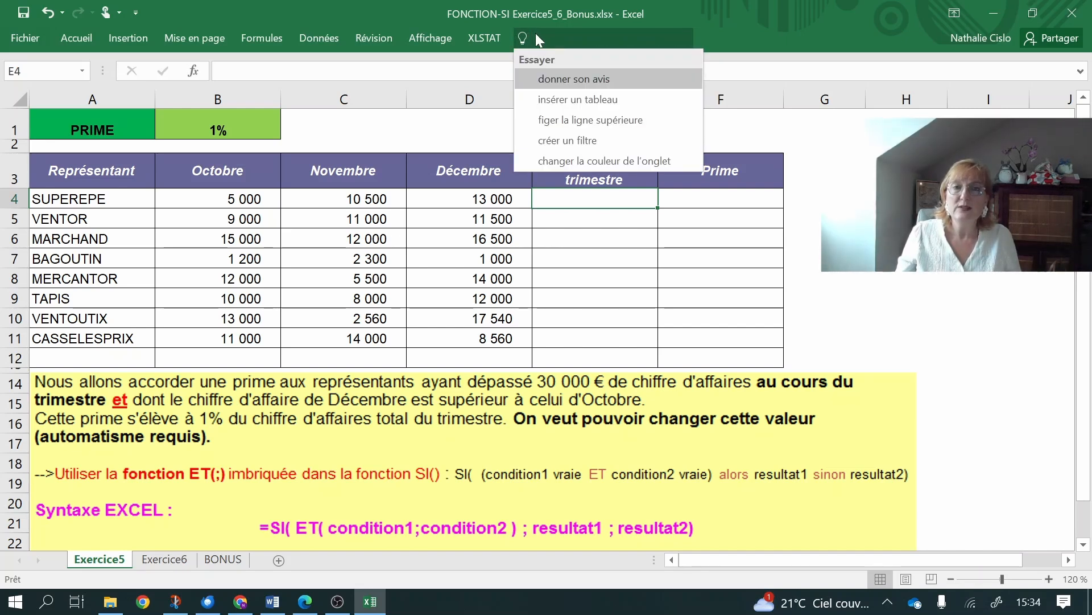
text(so)
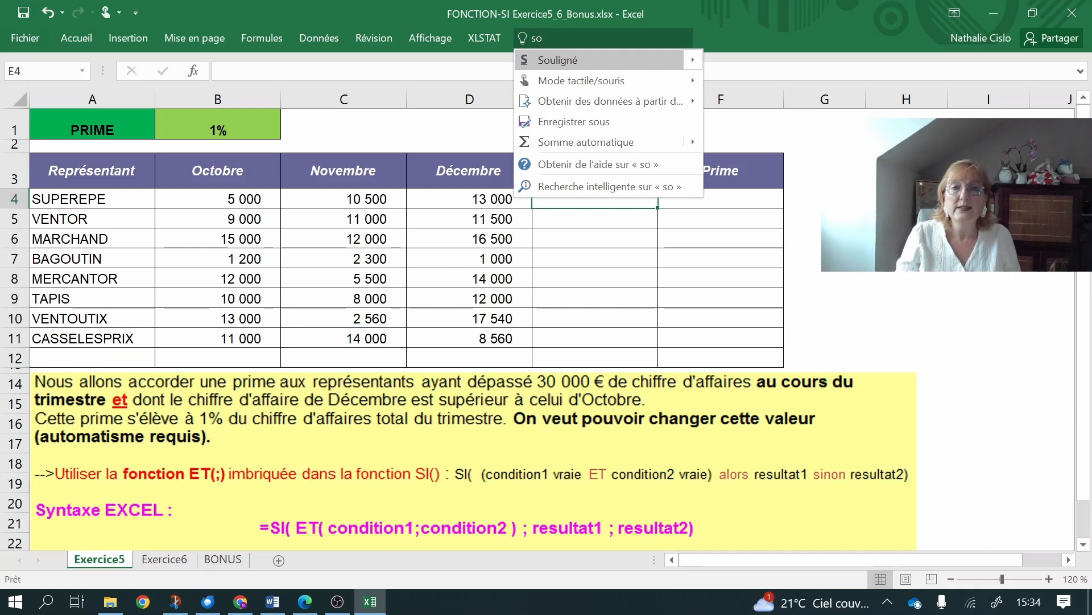
text(mm)
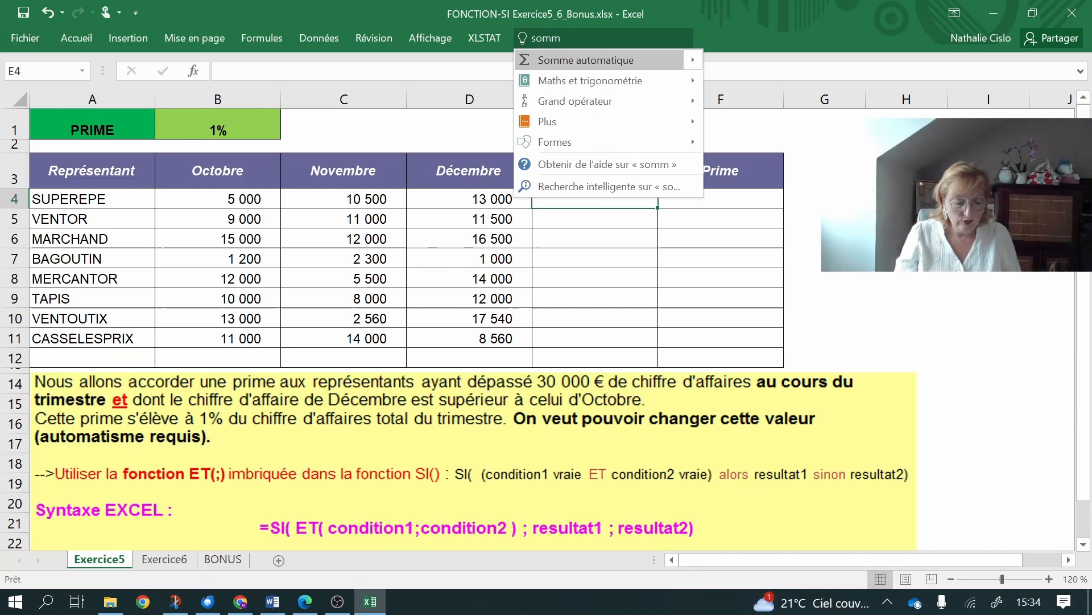
click(566, 60)
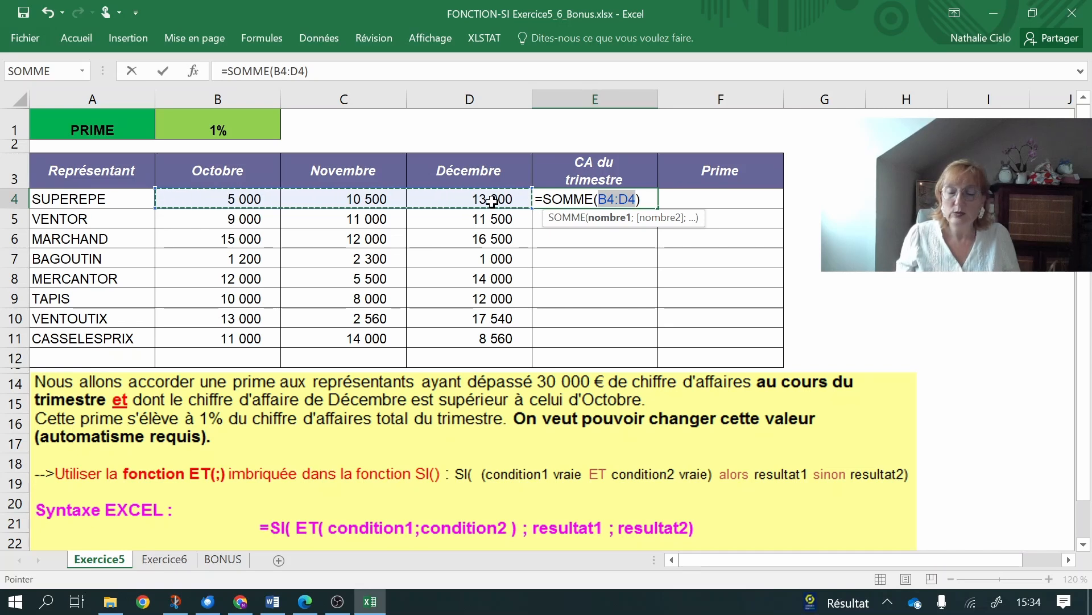
key(Return)
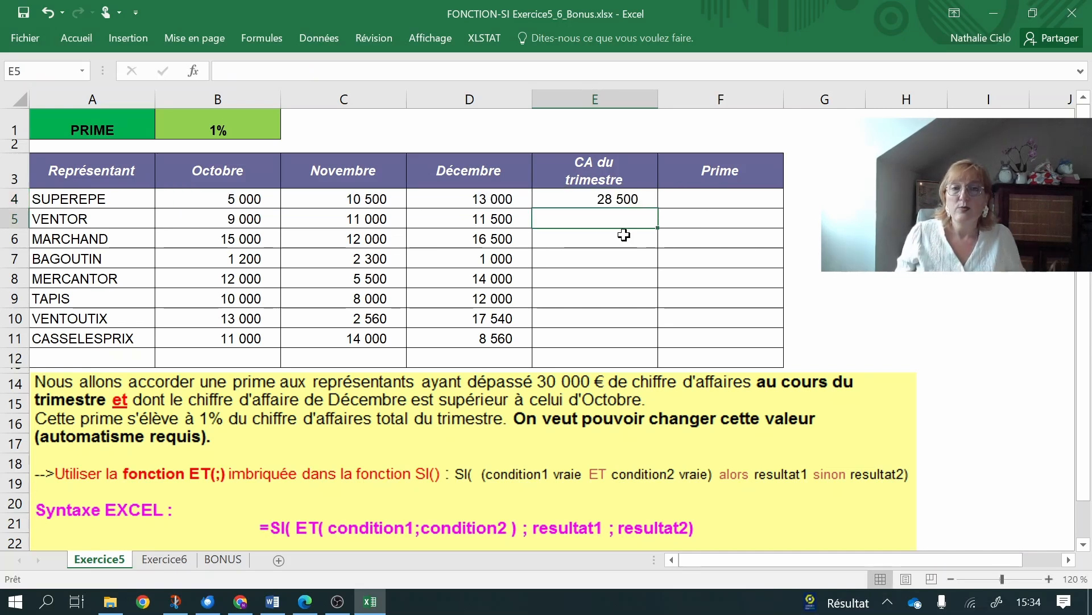
click(598, 203)
drag(657, 209, 659, 344)
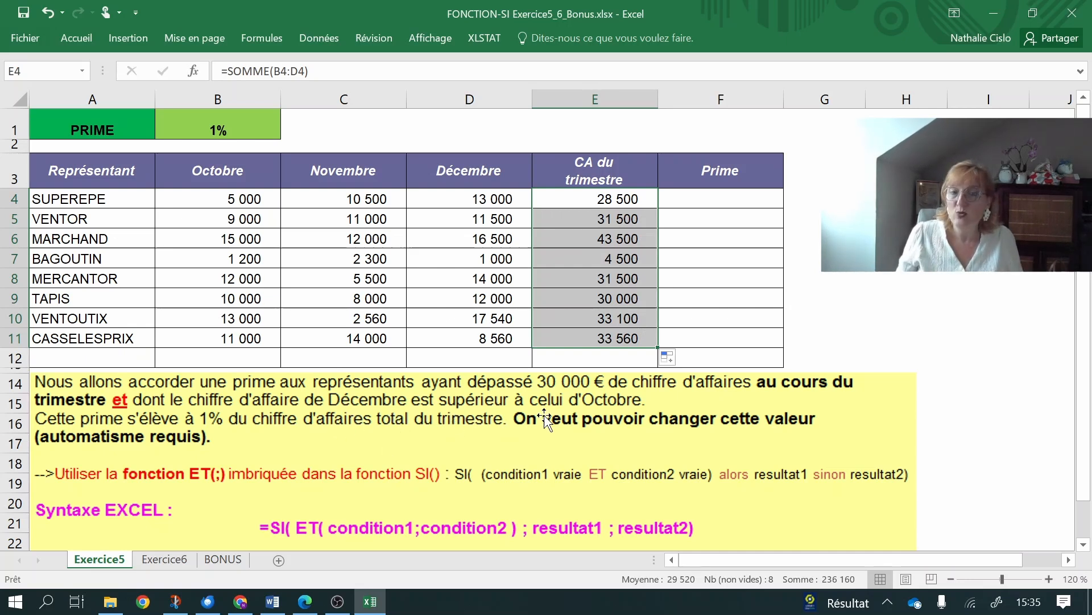
Sum the quarterly revenues E4:E11 in cell E12 with the Somme automatique command
click(612, 358)
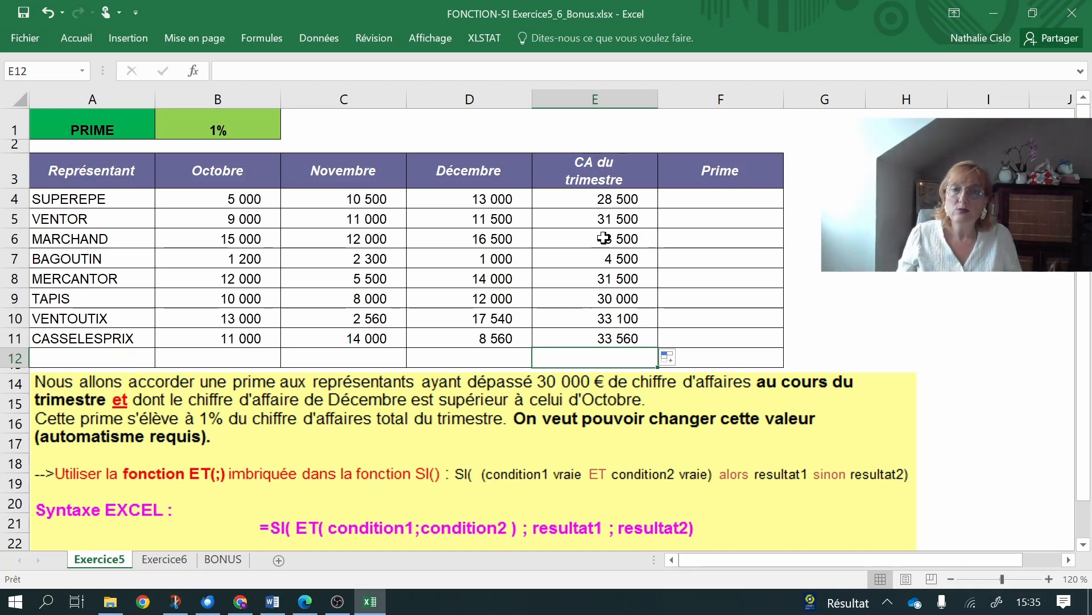
click(547, 38)
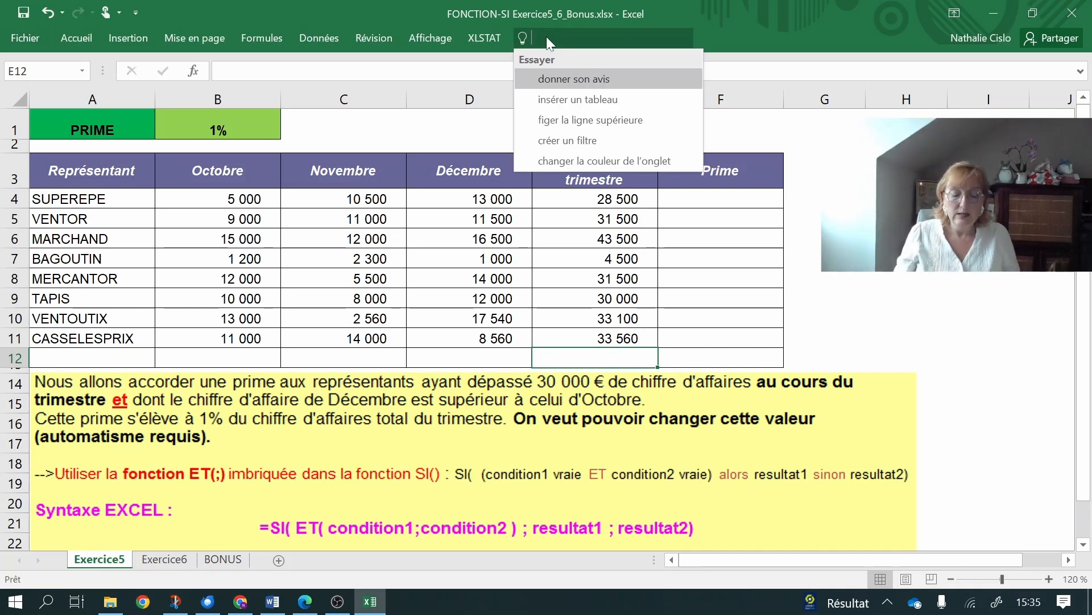
text(som)
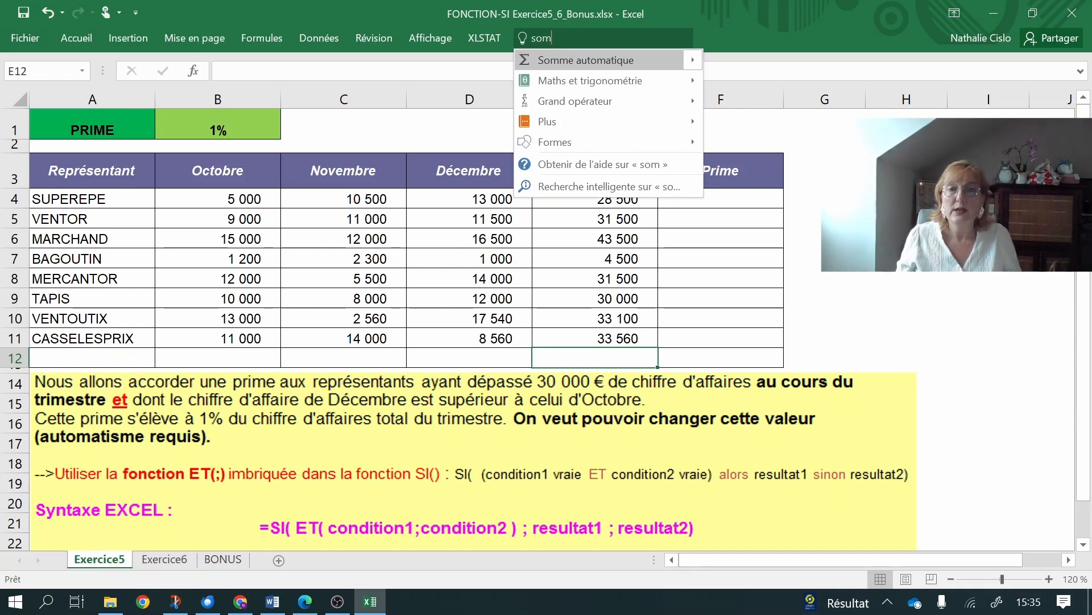
click(580, 60)
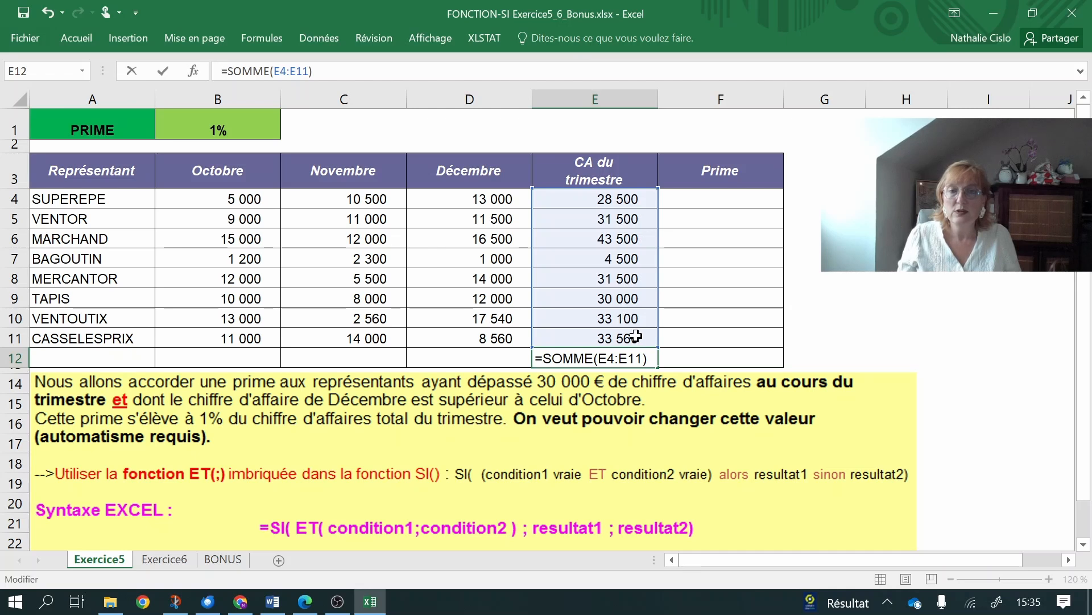
key(Return)
Label the total row "Total CA Trimestre" in D12 and make the total in E12 bold
click(469, 350)
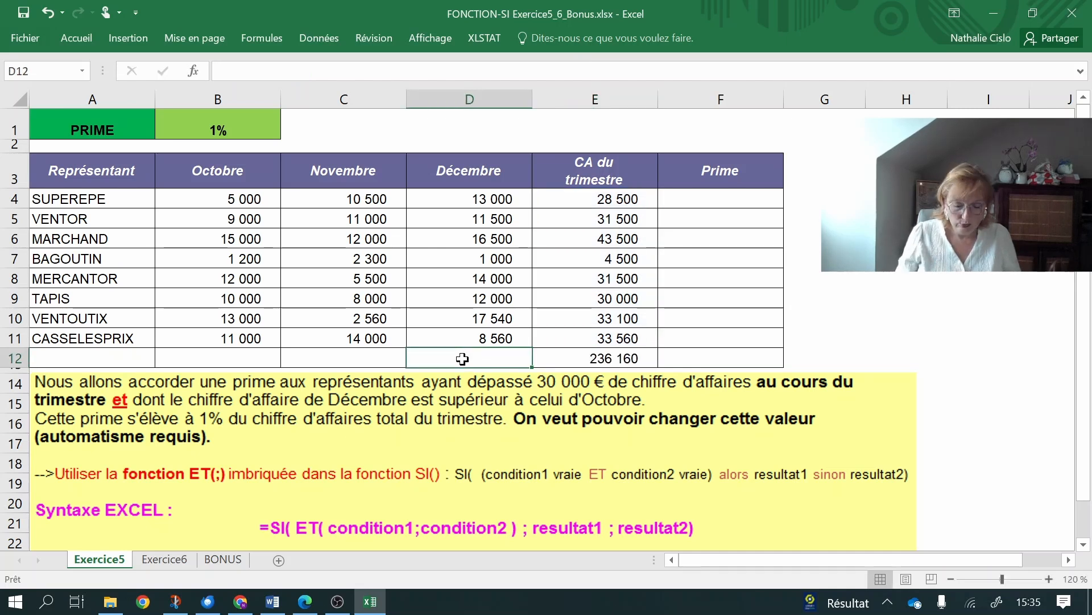
text(Total CA Trimestre)
key(Tab)
click(76, 38)
click(86, 75)
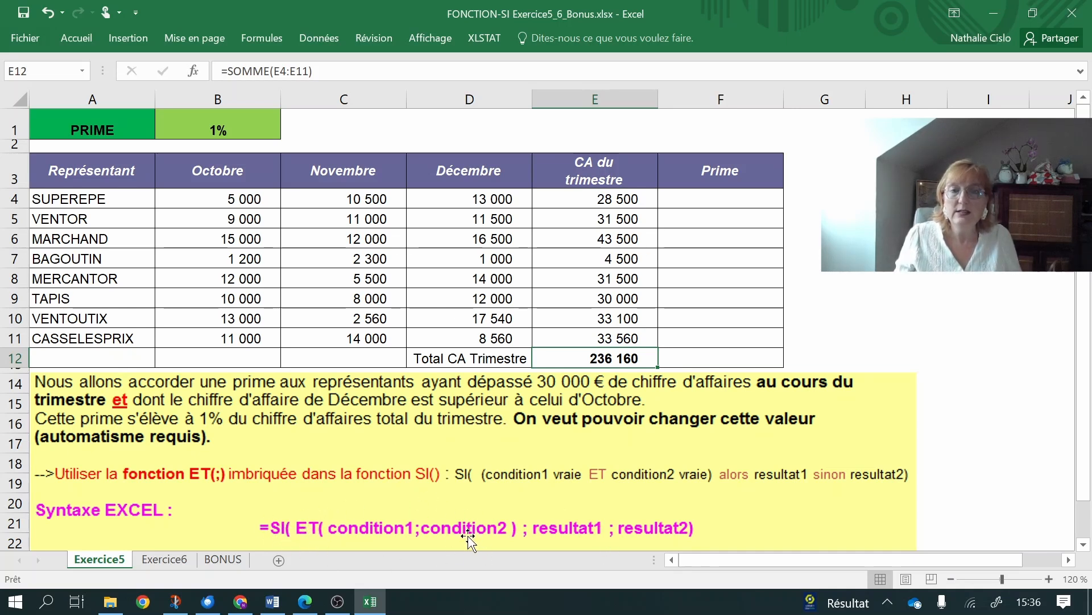
Begin an SI formula in F4 with a nested ET test for E4>30000 and D4>B4
click(723, 198)
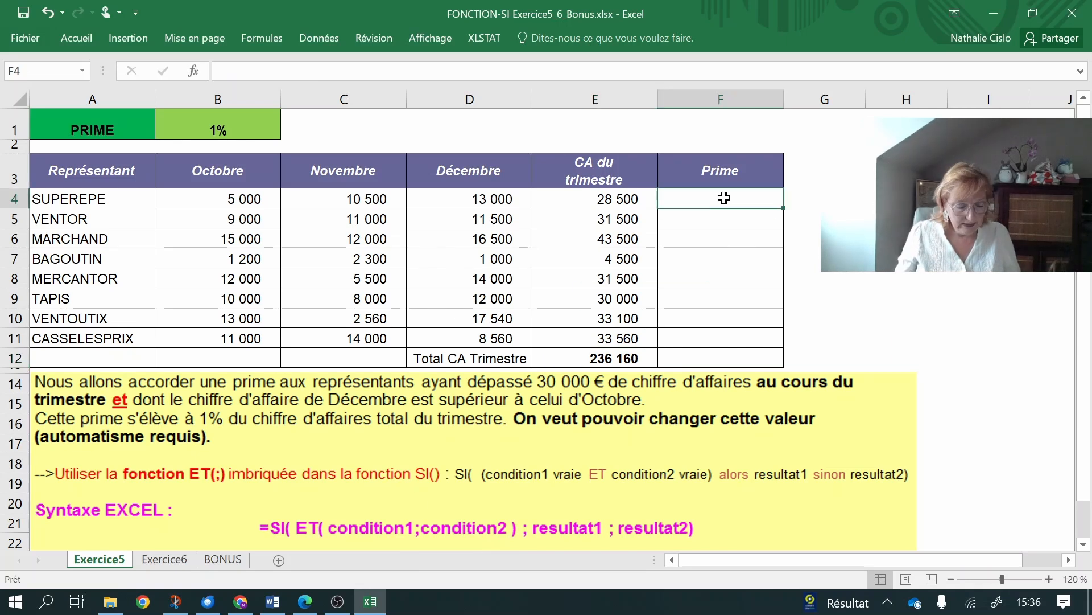
text(=SI)
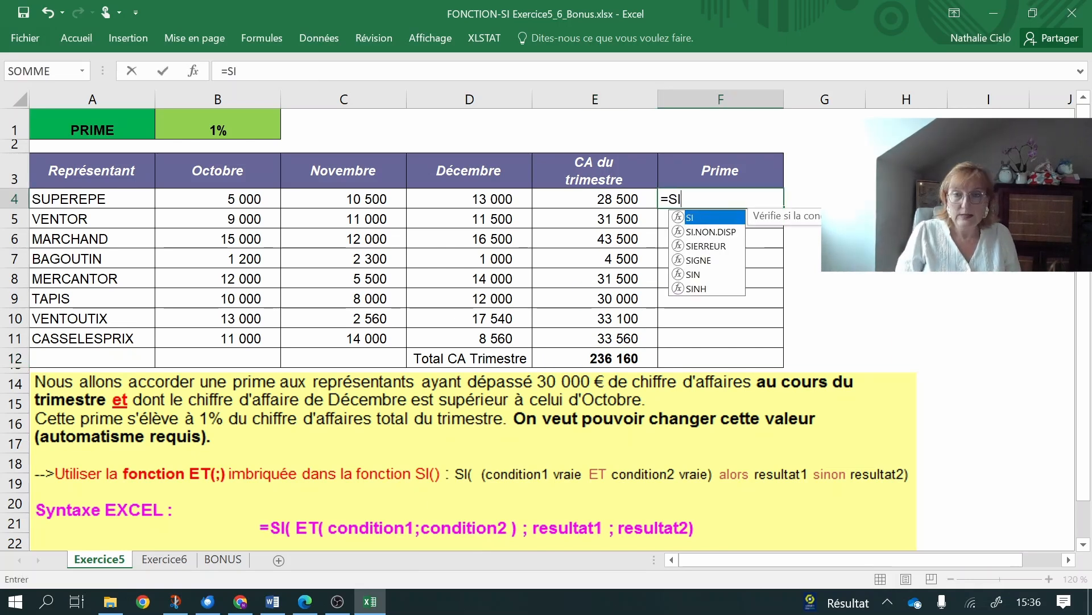
text((ET)
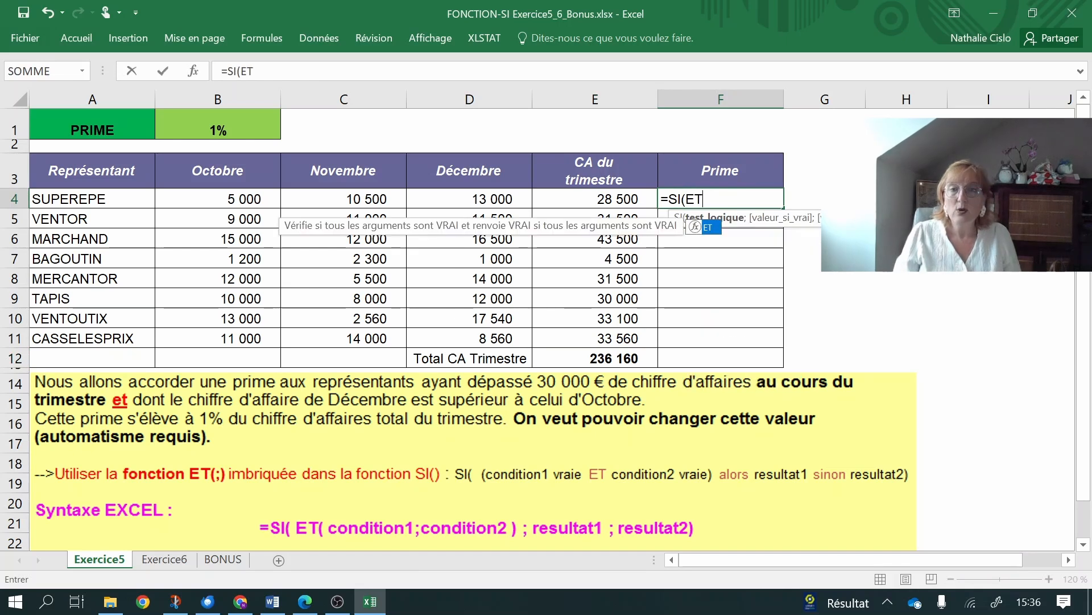
text(()
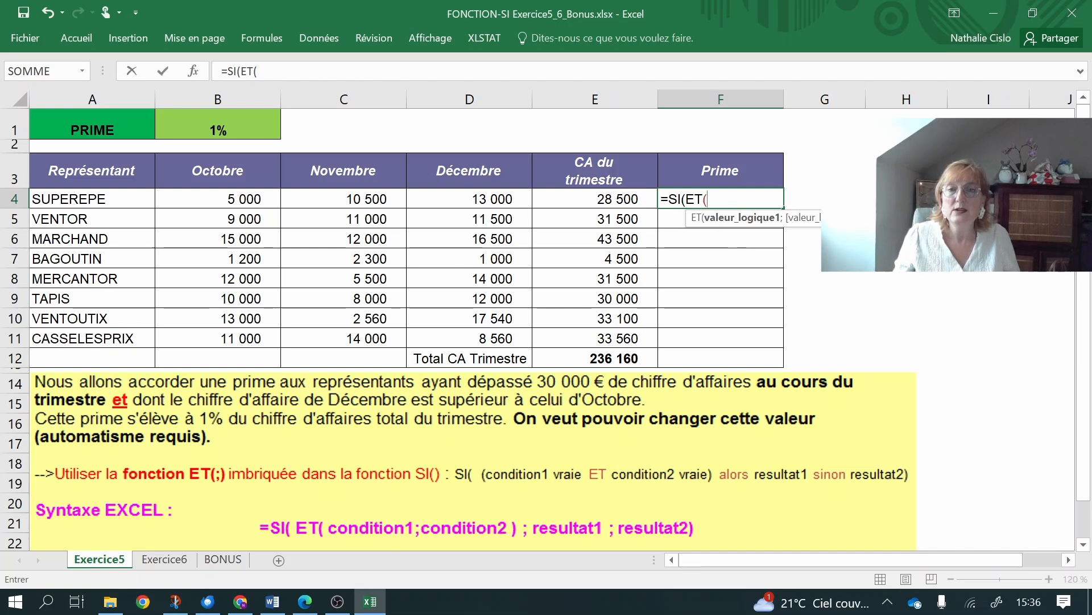
click(628, 199)
text(>30000;)
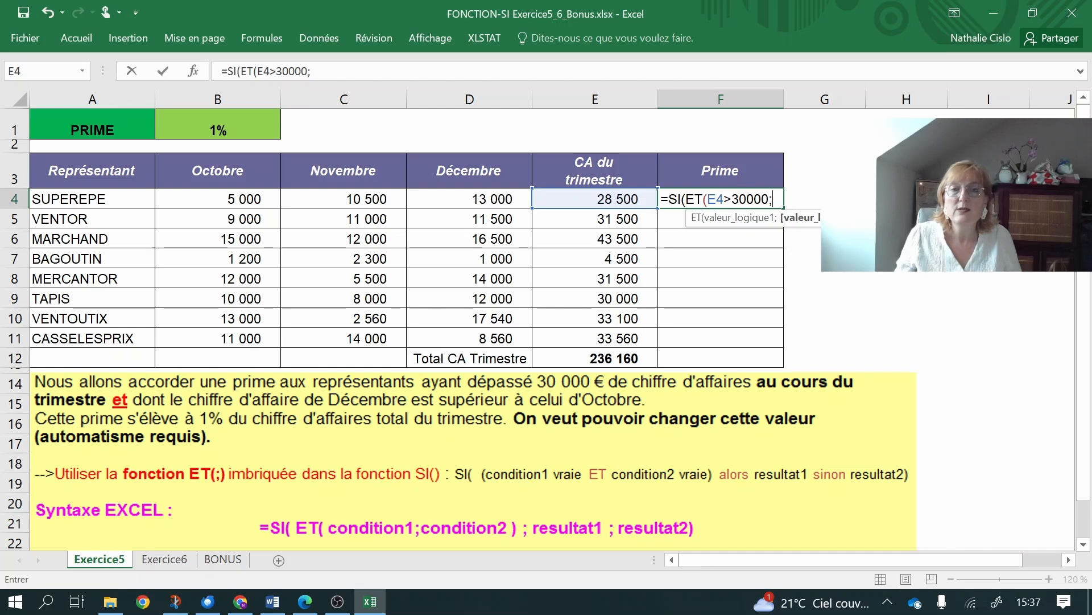
click(480, 200)
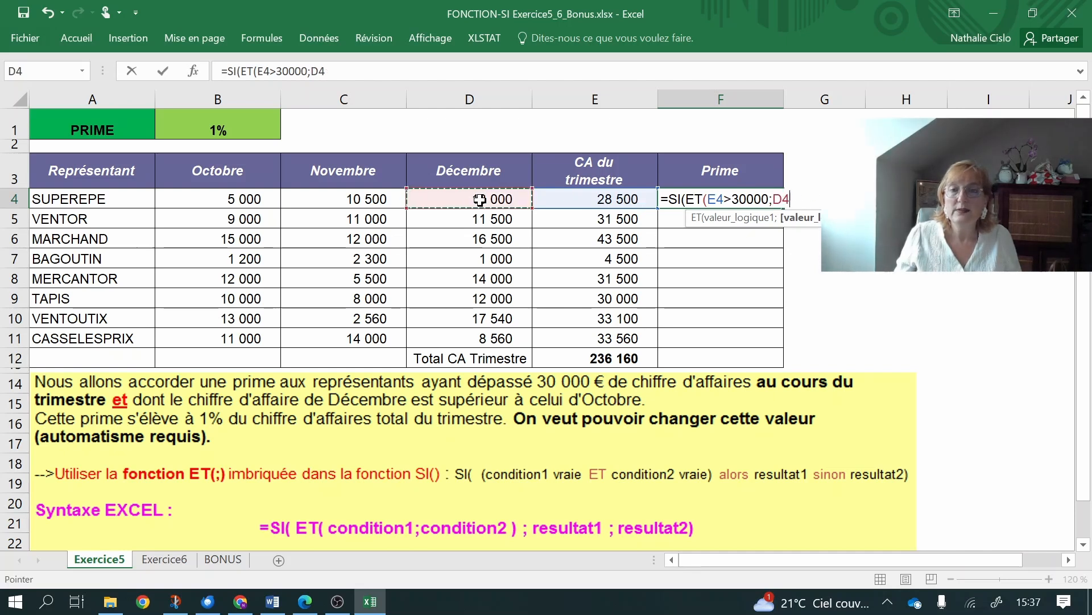
text(>)
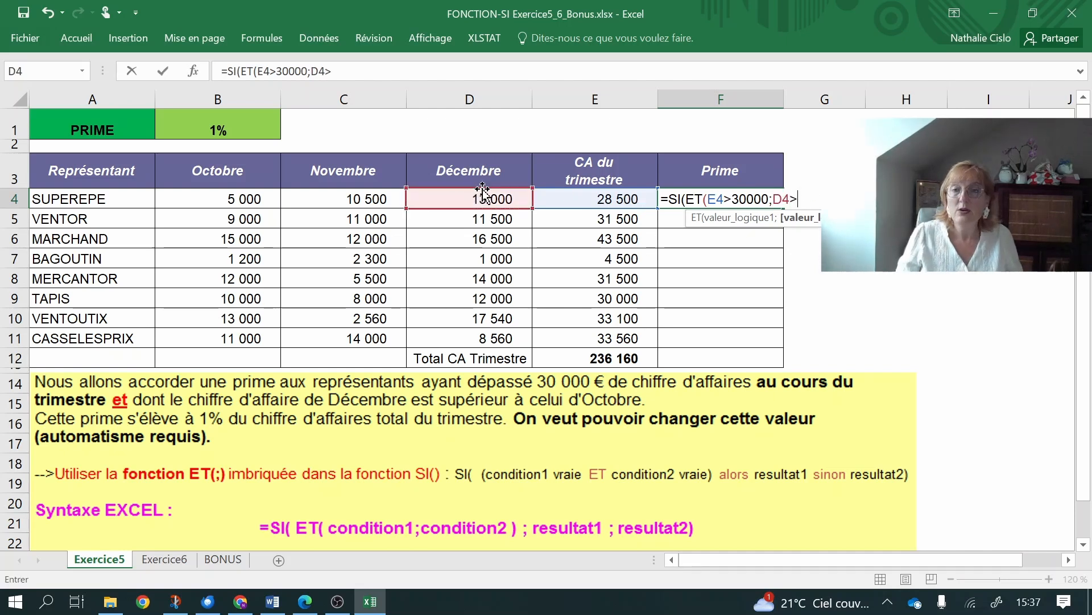
click(239, 201)
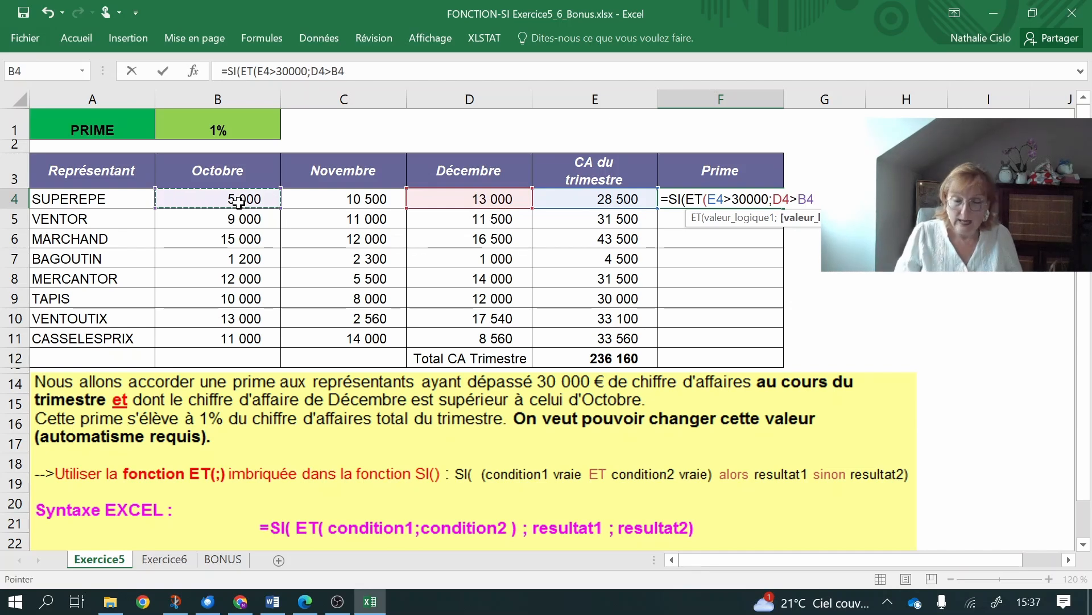
text())
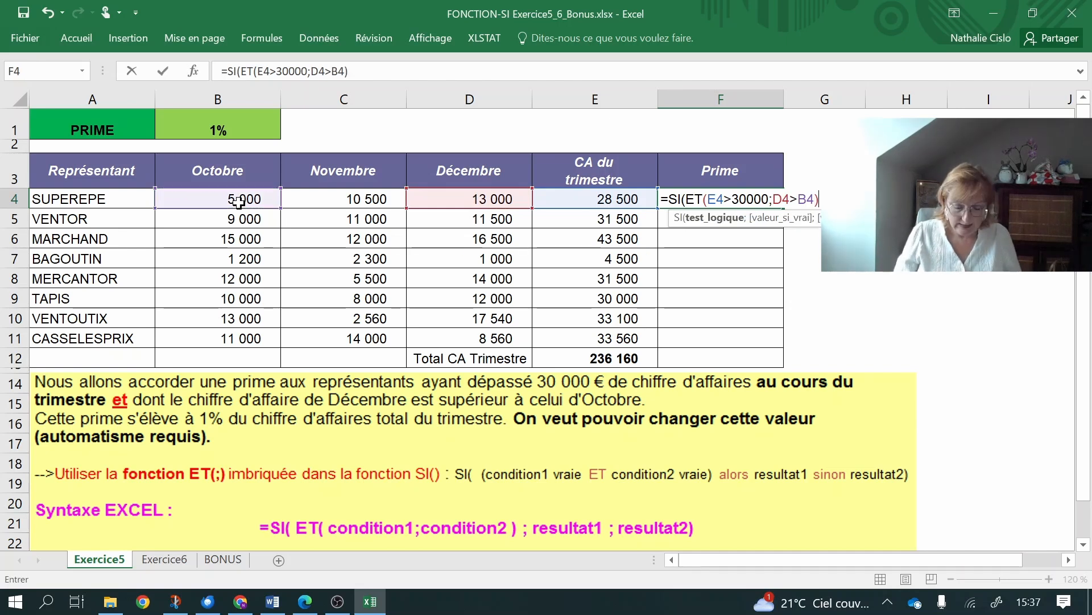
text(;)
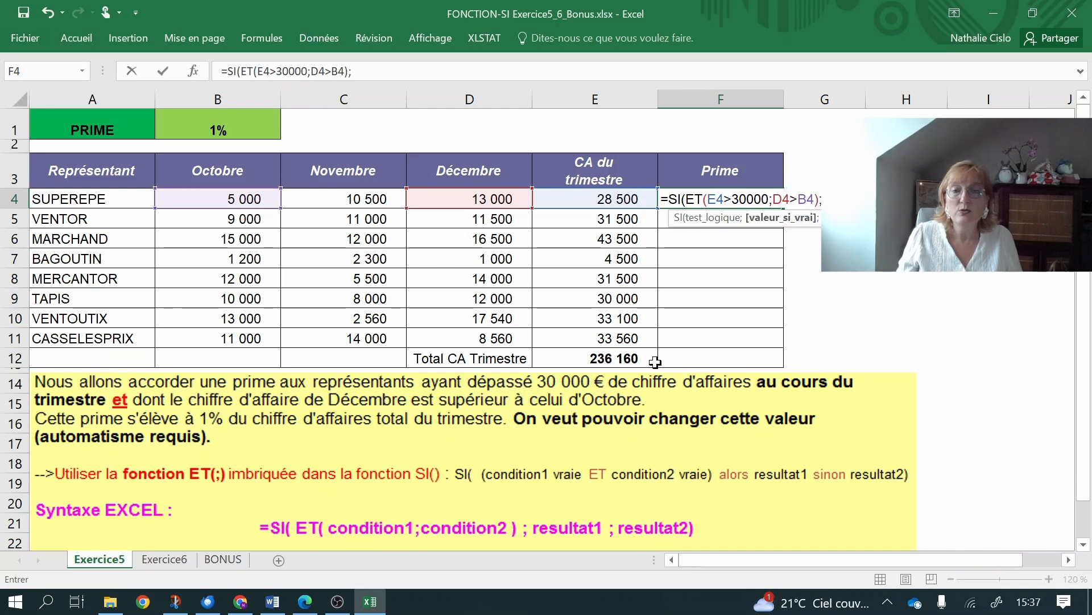
Complete the F4 formula with E12*B1 as the result if true and 0 otherwise
click(612, 358)
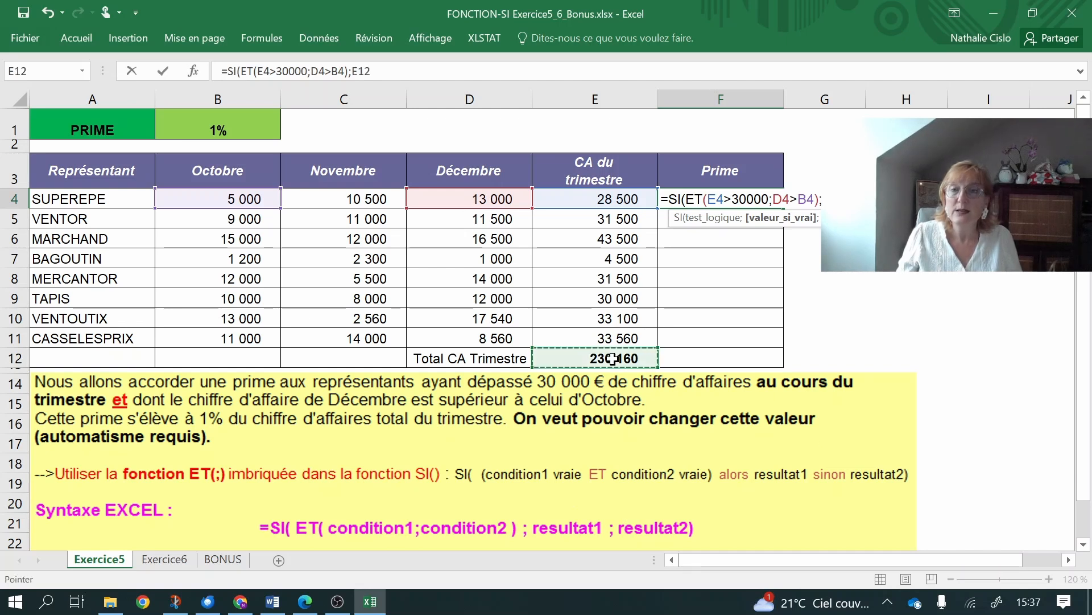
text(*)
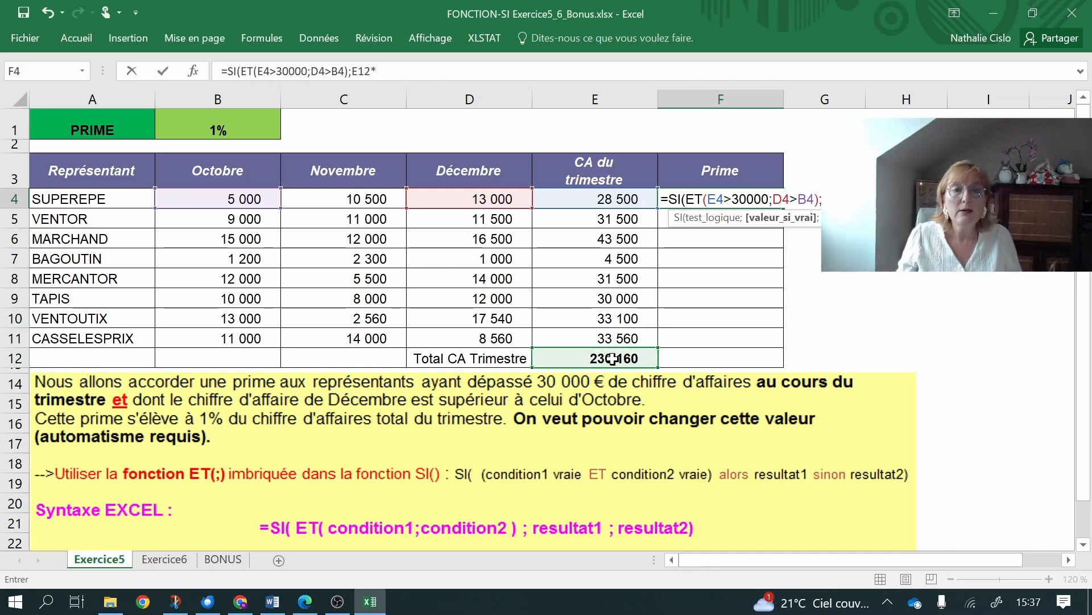
click(222, 128)
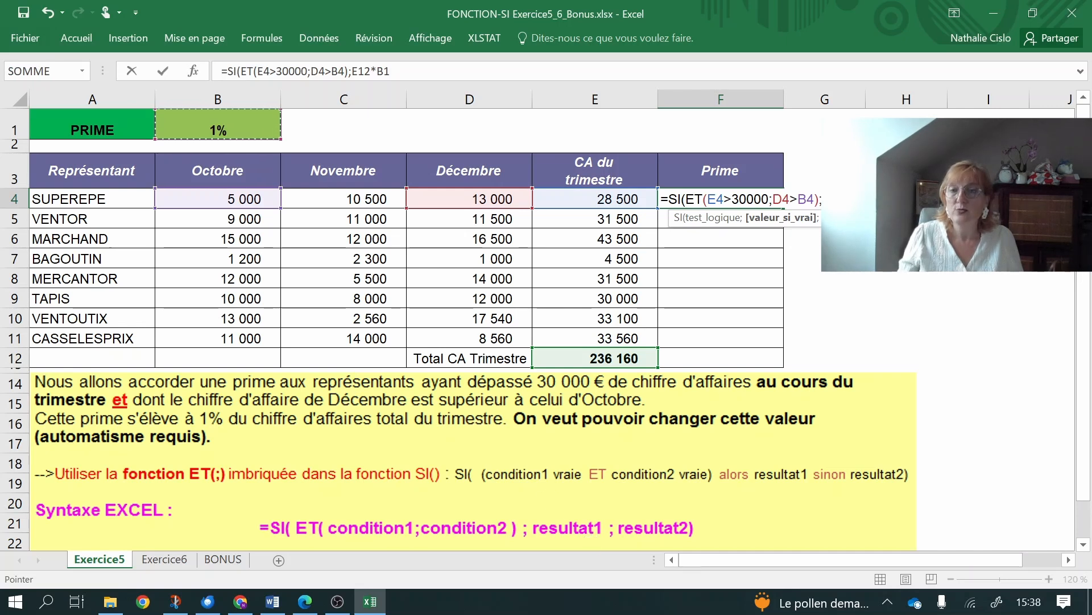
text(;)
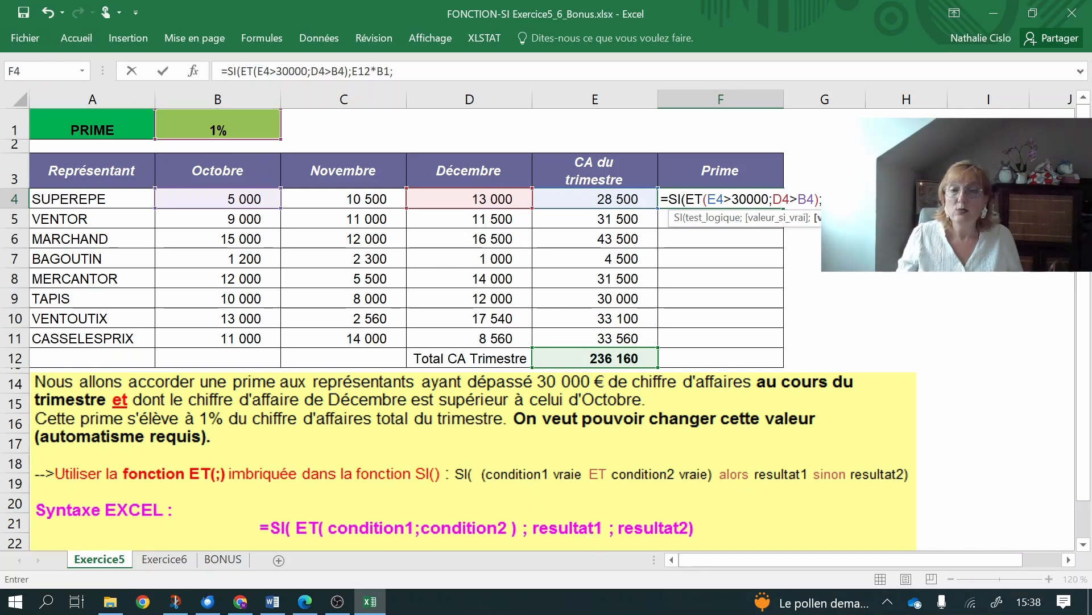
text(0)
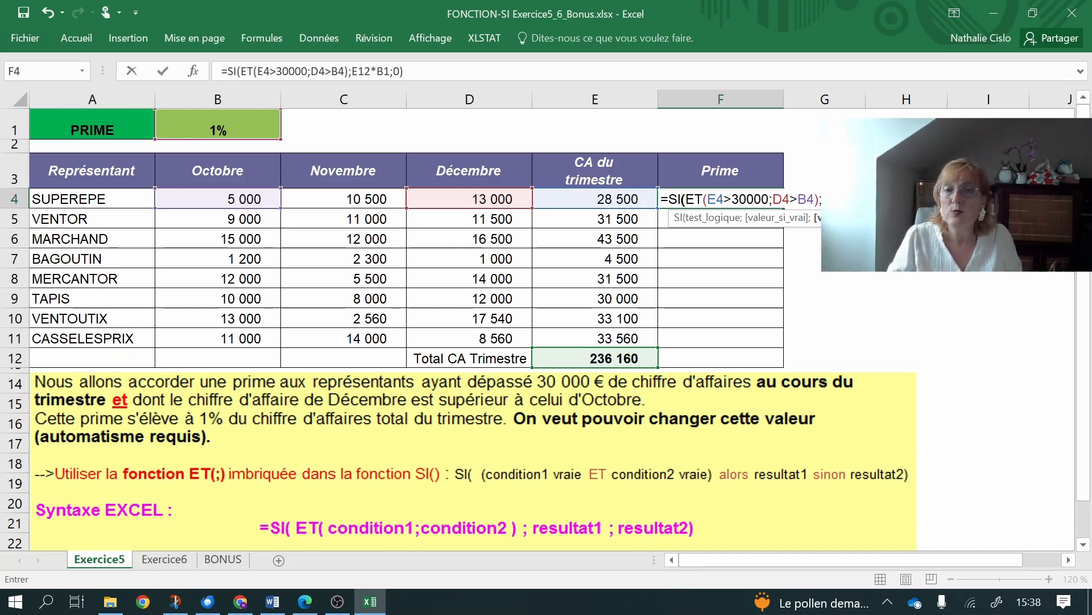
text())
key(Return)
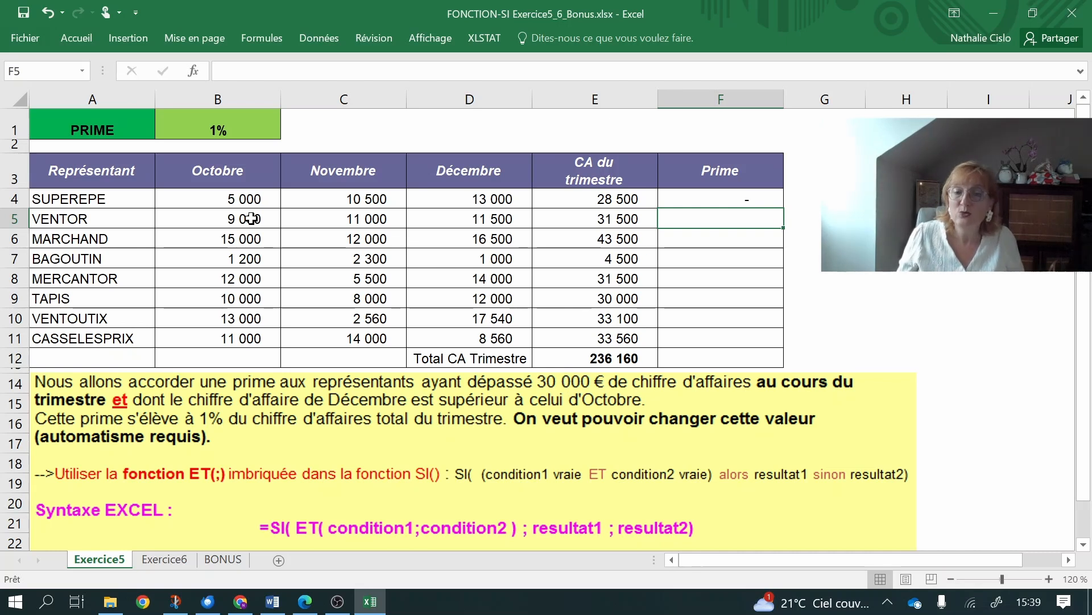
Try to copy the F4 bonus formula down to F11, and undo the fill
click(735, 202)
drag(783, 207, 792, 341)
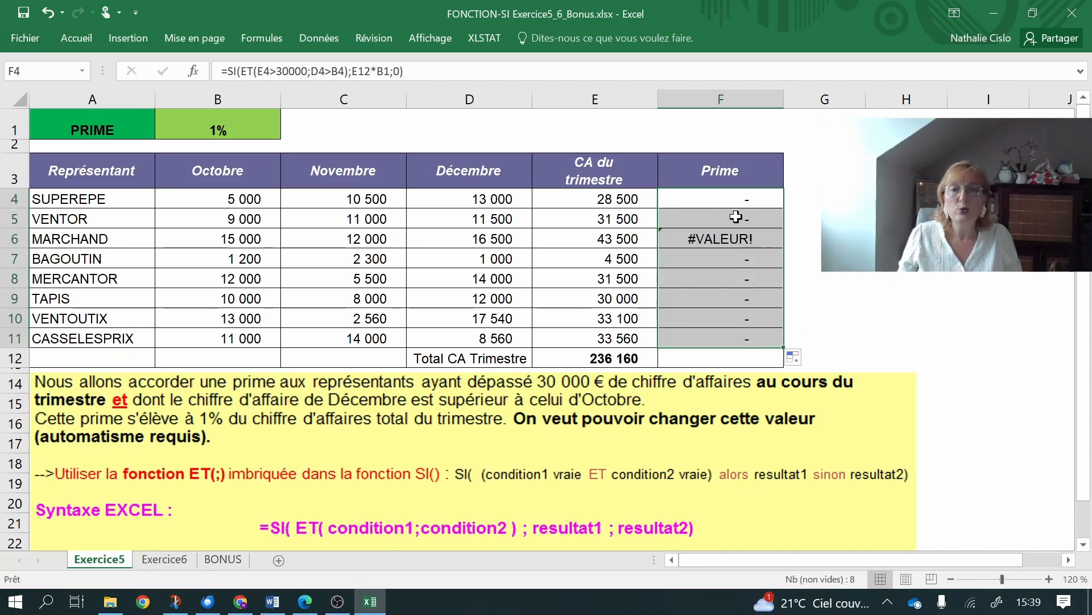
key(ctrl+z)
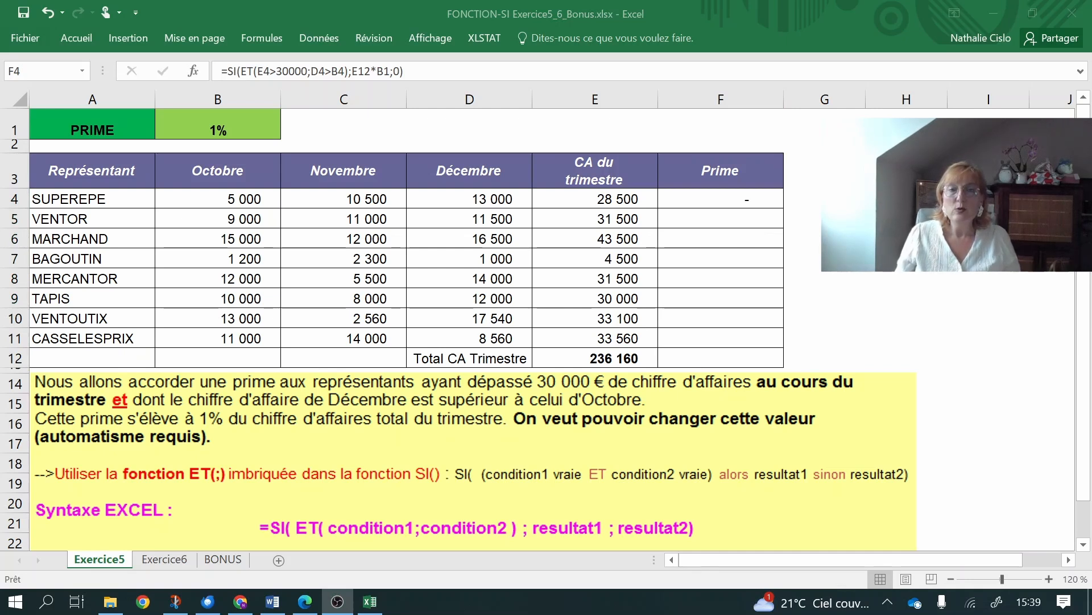
Give the bonus rate cell B1 the name "Pourcentage"
click(723, 195)
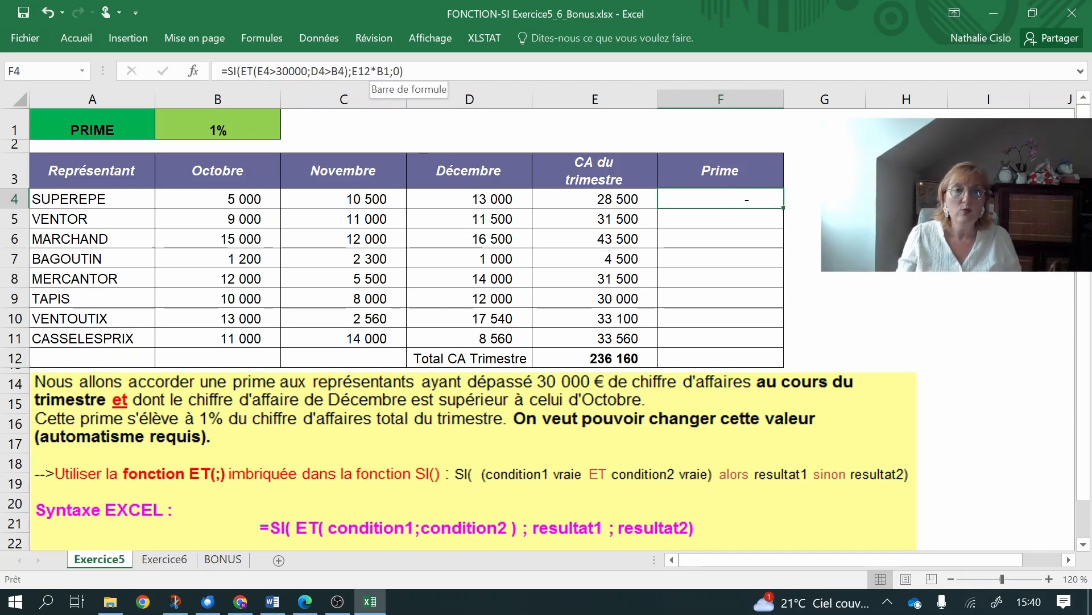
click(220, 126)
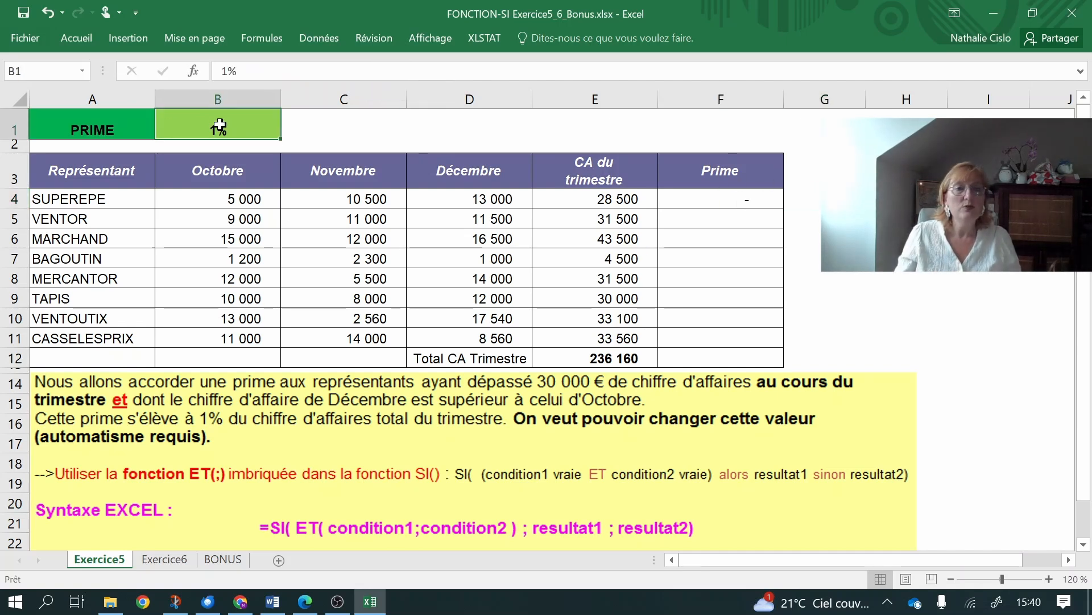
click(35, 71)
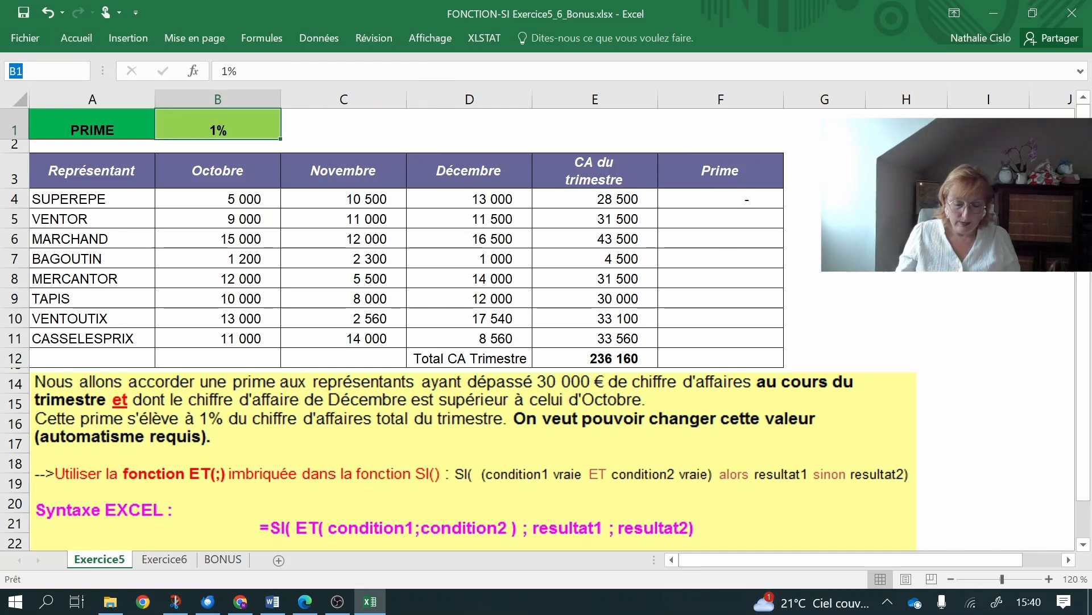
text(Pourcentage)
key(Return)
Replace the B1 reference in the F4 formula with the named cell Pourcentage
click(718, 197)
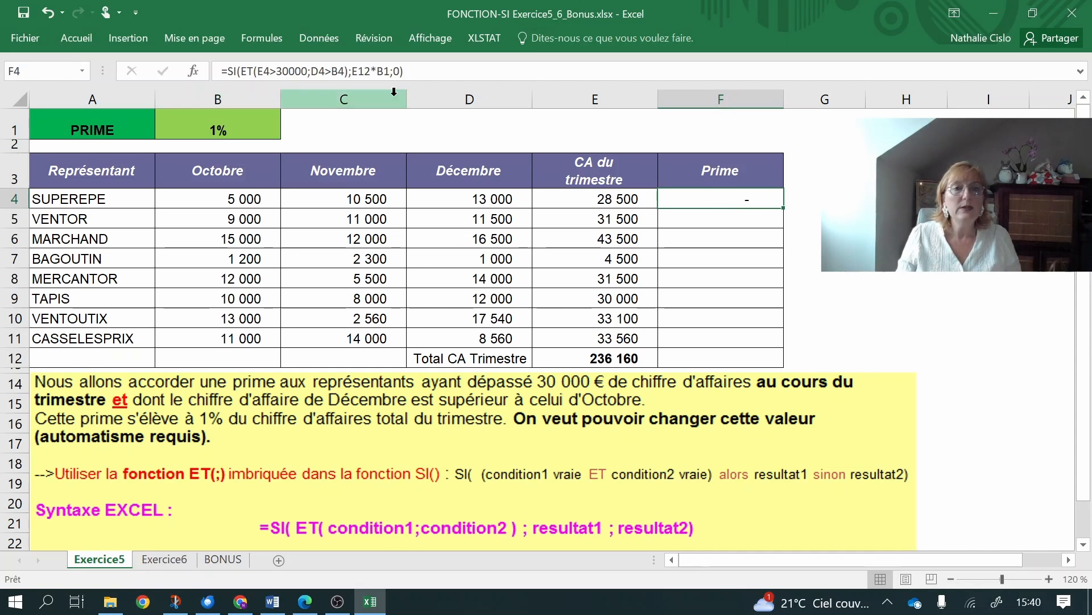
double_click(383, 71)
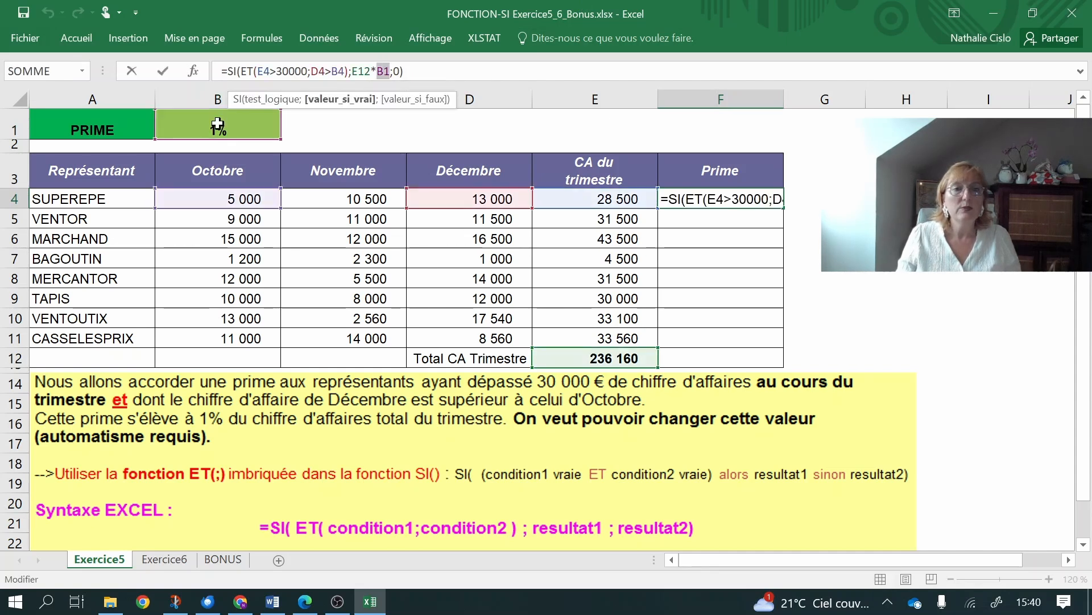
click(236, 124)
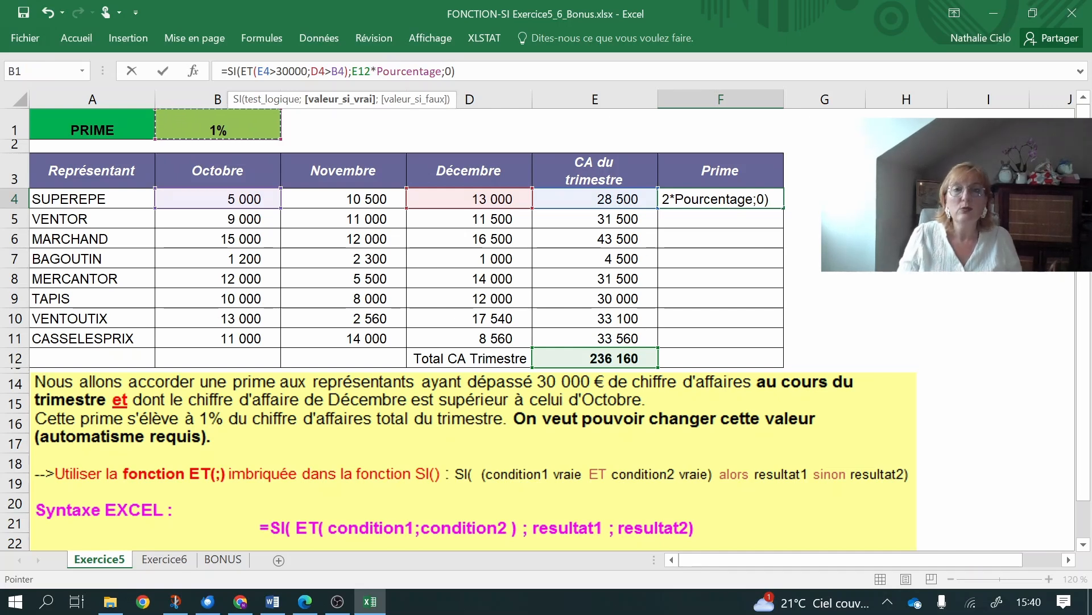
key(Return)
Try copying the F4 formula down to F11 and examine the cell references of the copy in F5
click(731, 199)
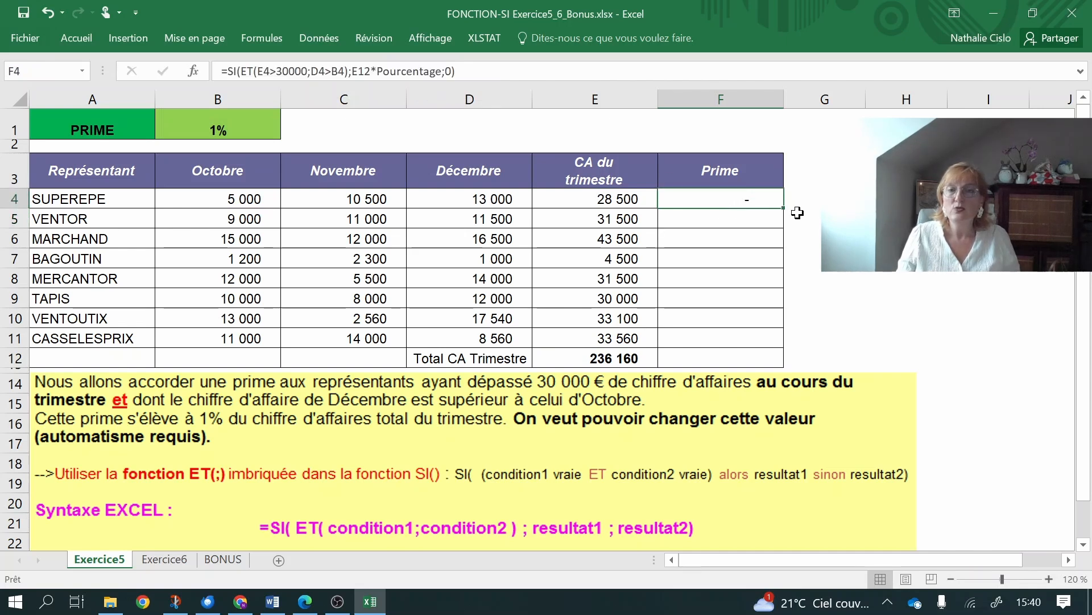
drag(784, 209, 788, 347)
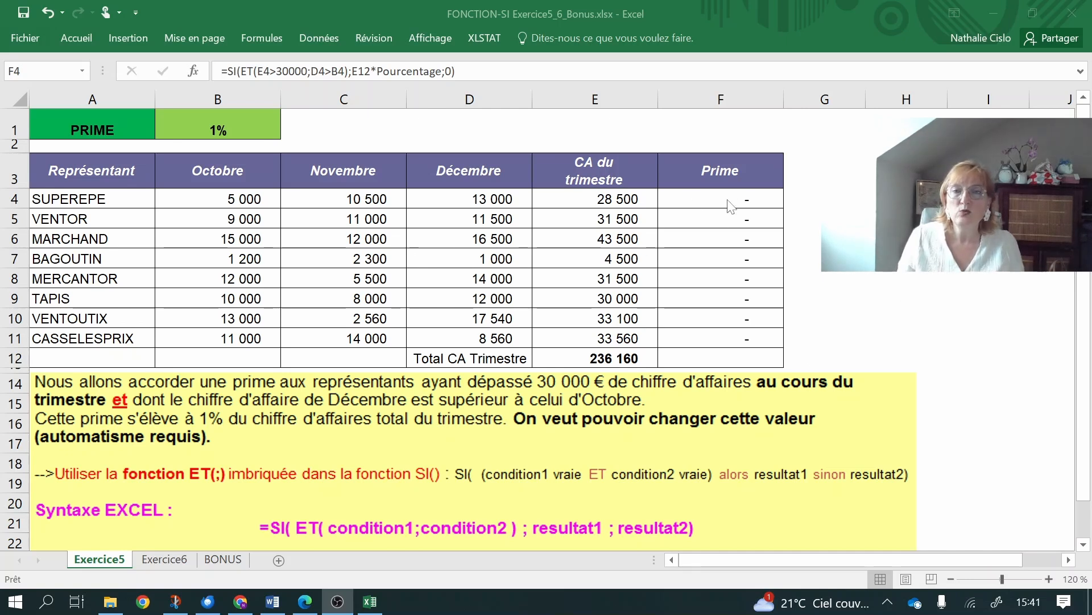
click(698, 221)
click(698, 221)
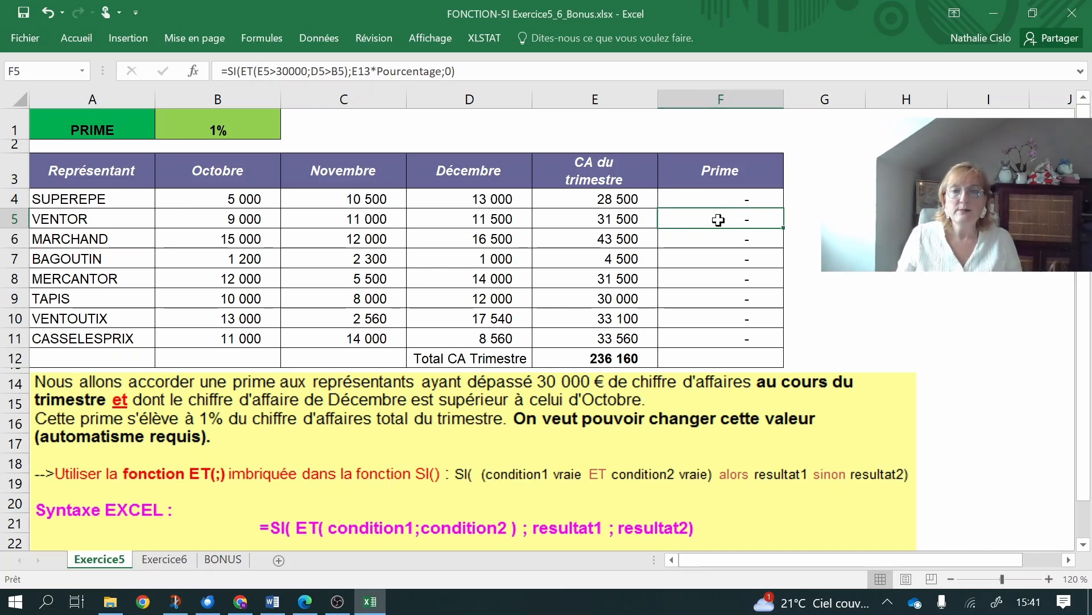
double_click(719, 219)
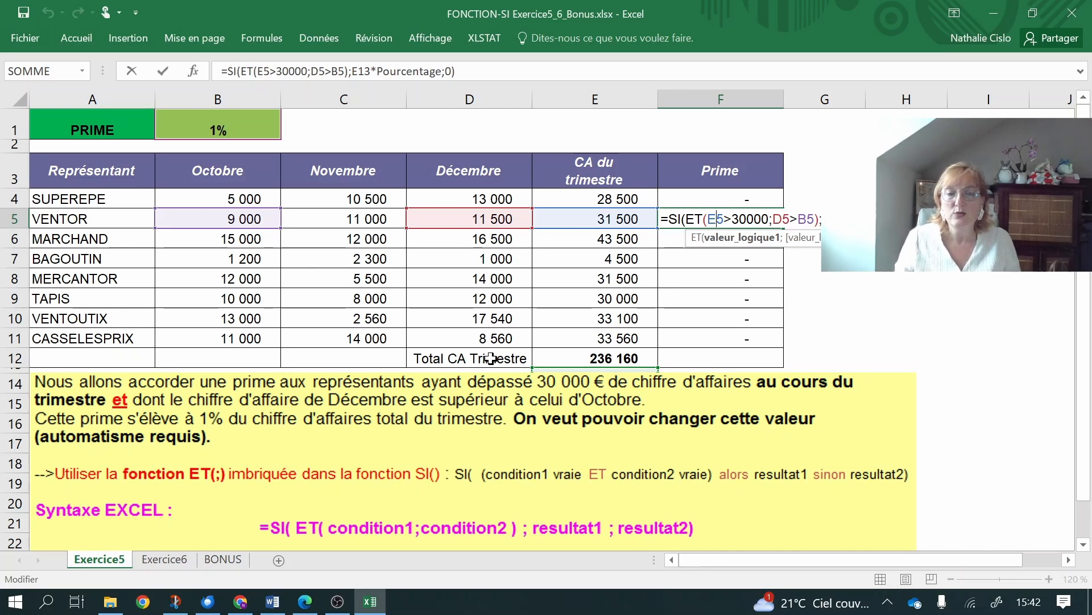
key(Escape)
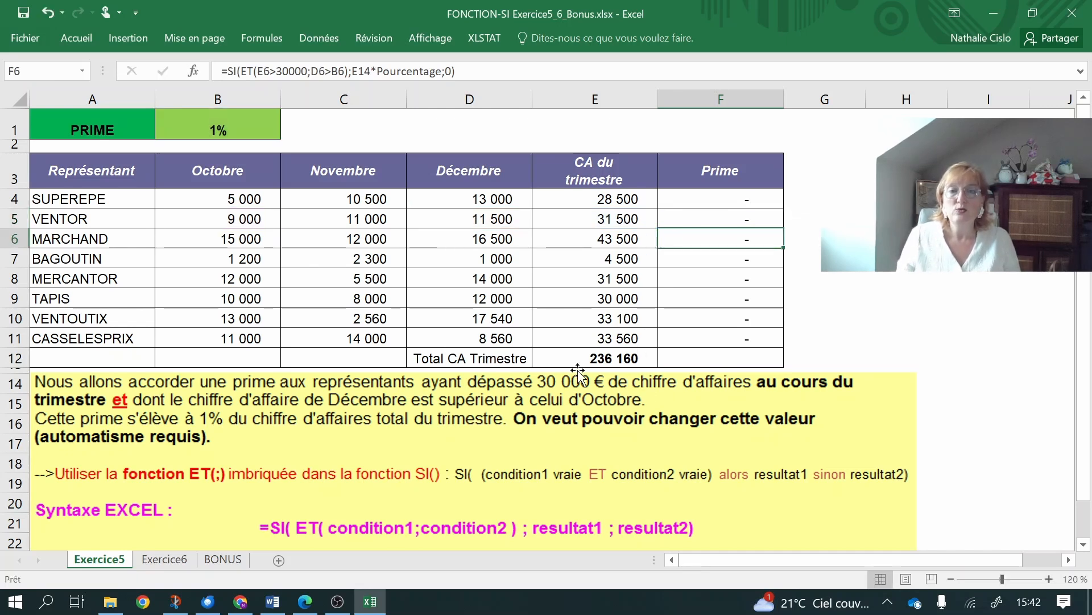
Give the quarterly total cell E12 the name "TOTALCA"
click(606, 358)
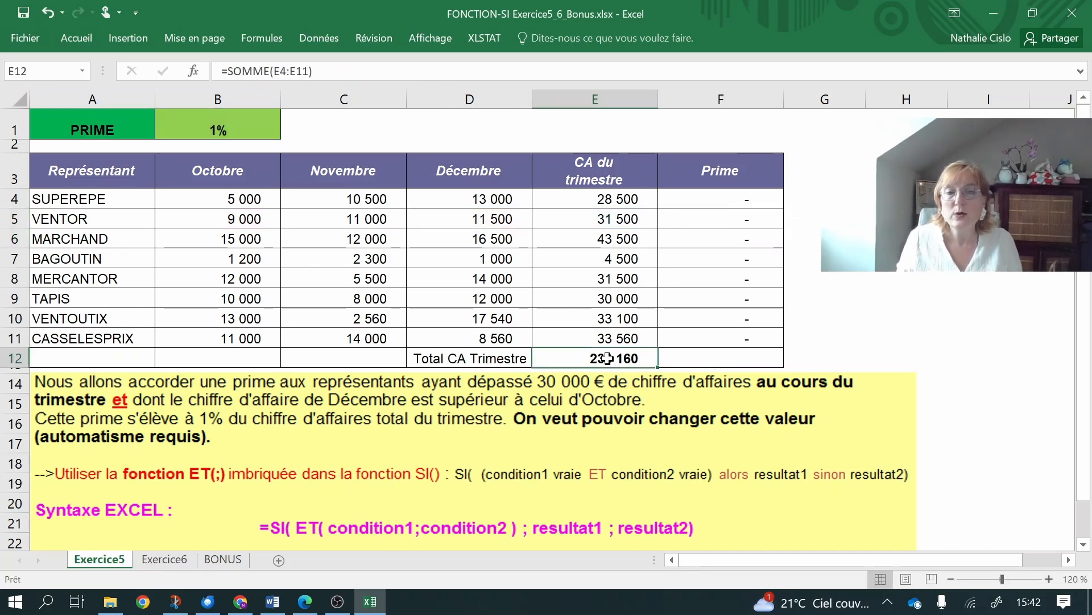
click(26, 71)
text(TOTALCA)
key(Return)
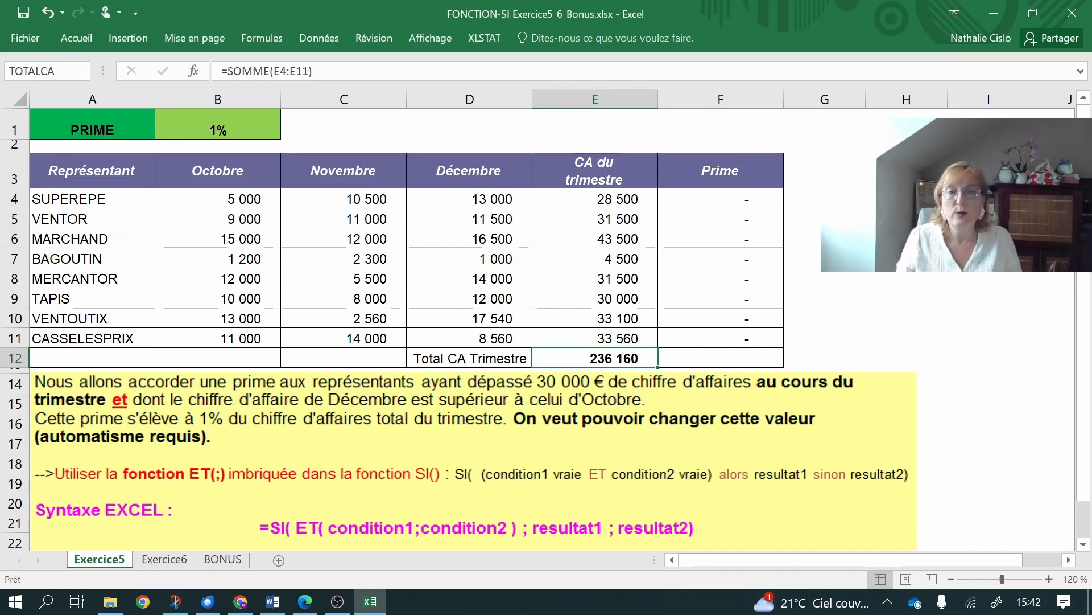
Replace the E12 reference in the F4 formula with the named cell TOTALCA and copy the formula down to F11
double_click(737, 198)
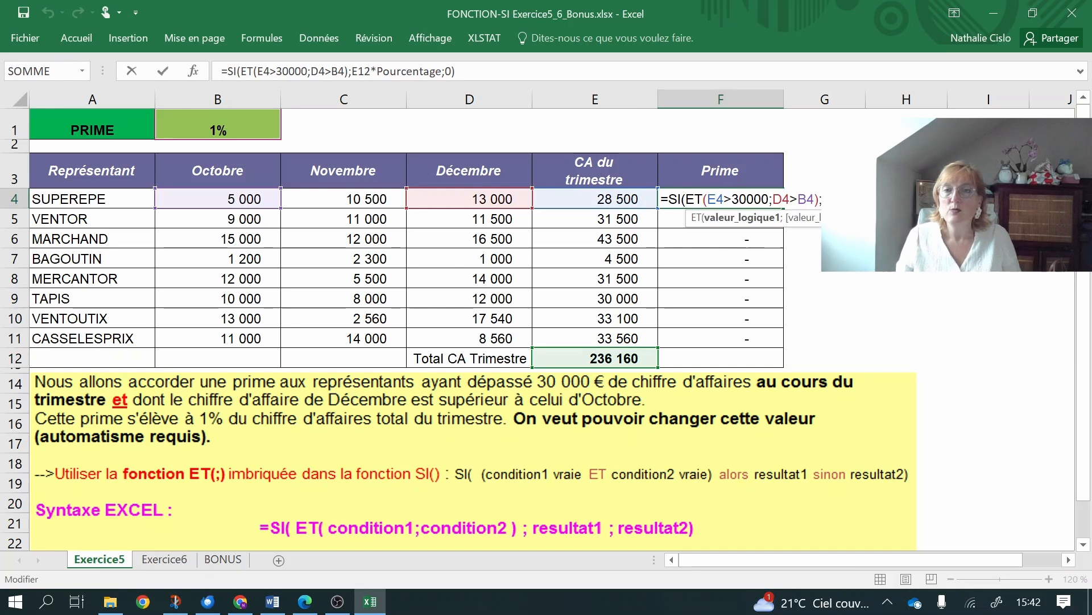
click(835, 199)
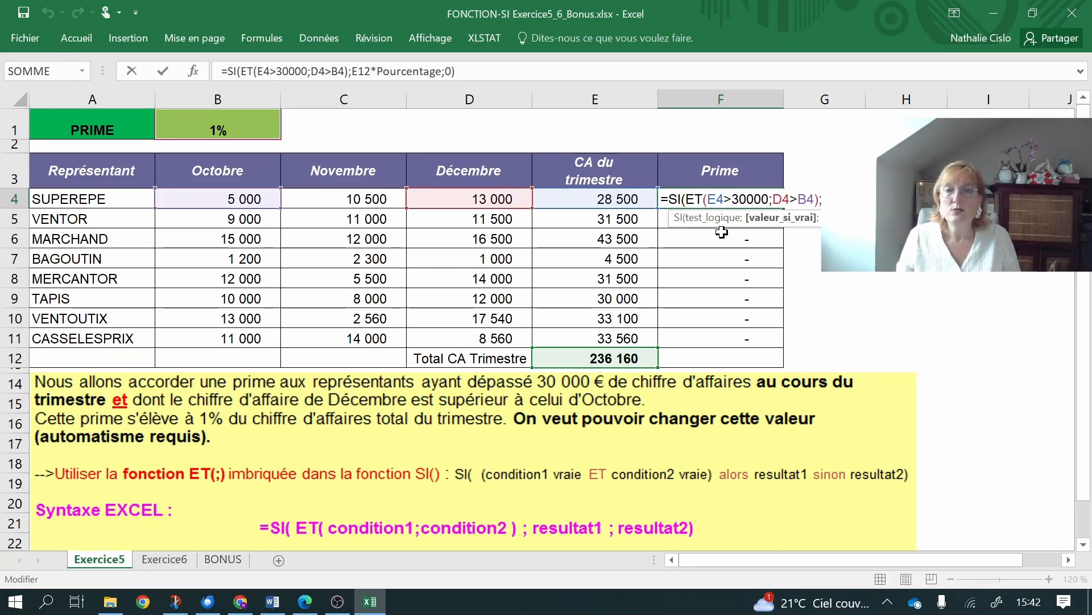
click(584, 359)
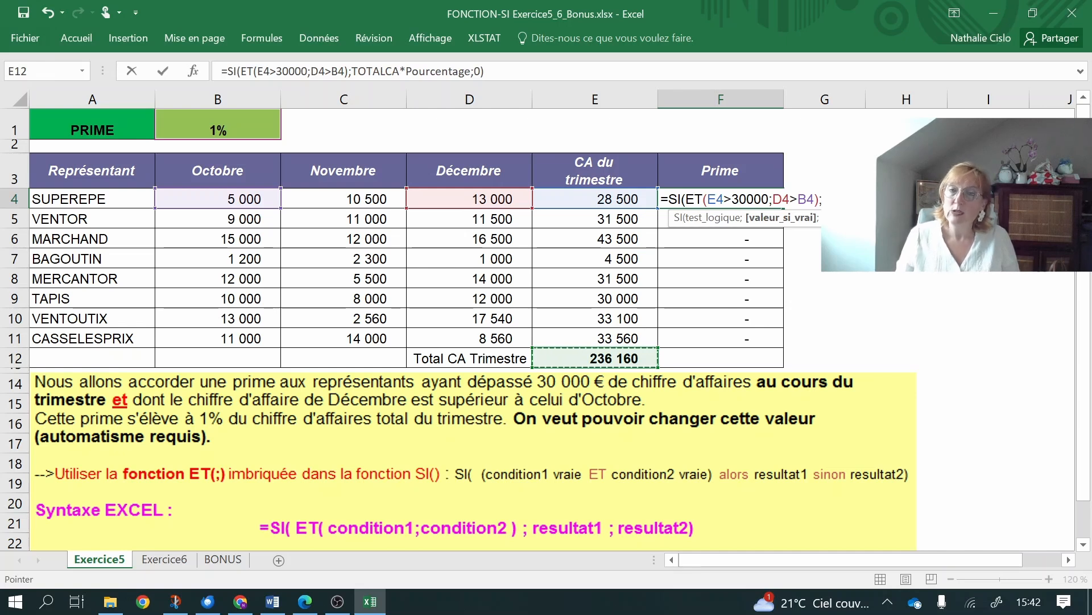
key(Return)
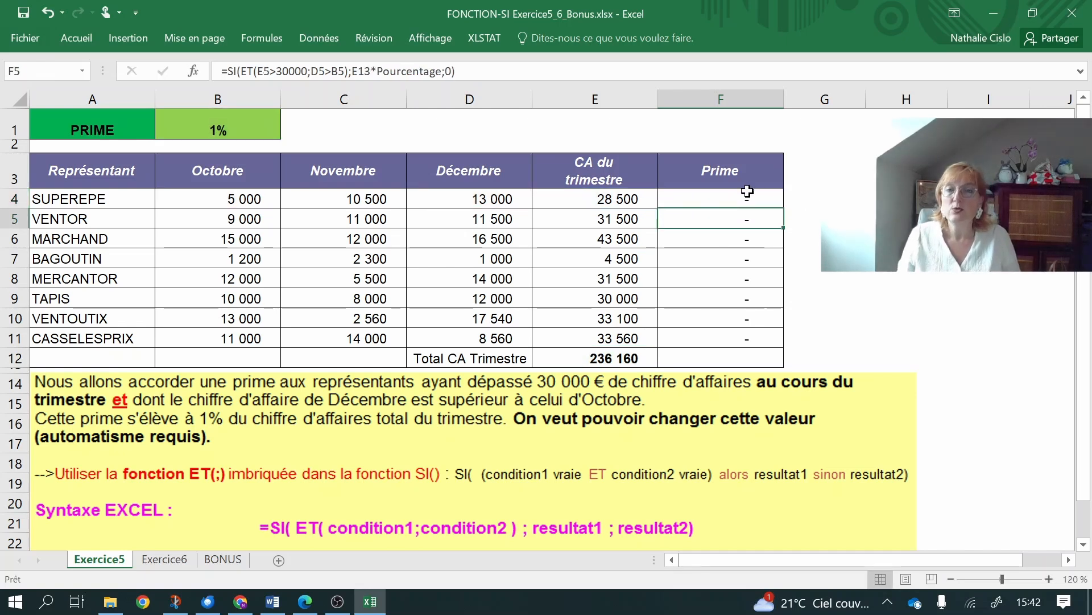
click(746, 199)
double_click(784, 210)
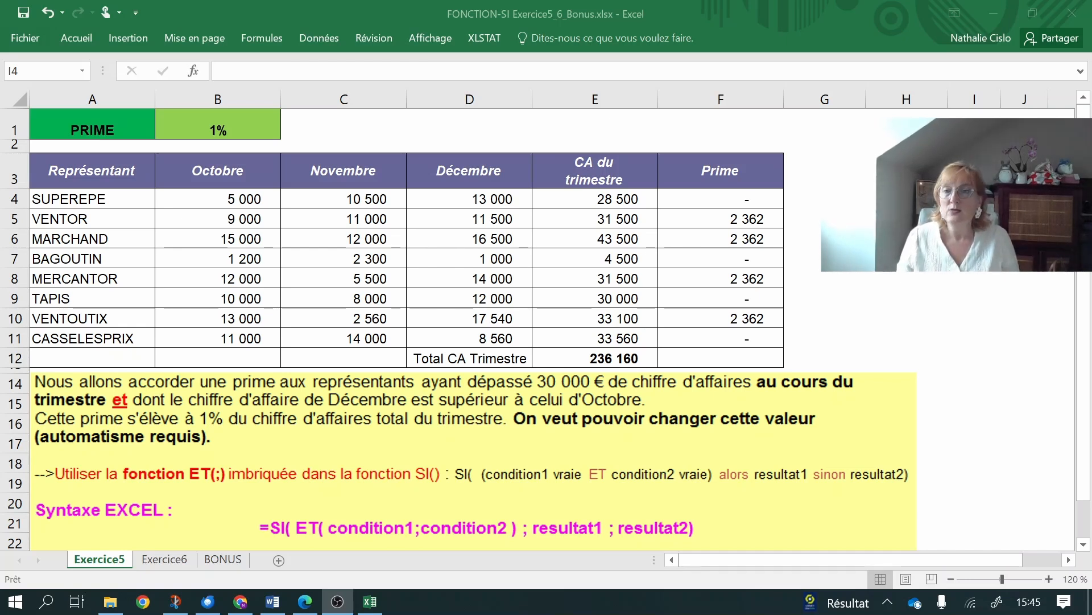
Fill in the ET truth table with VRAI in I4 and FAUX in I5, J4 and J5
key(alt+Tab)
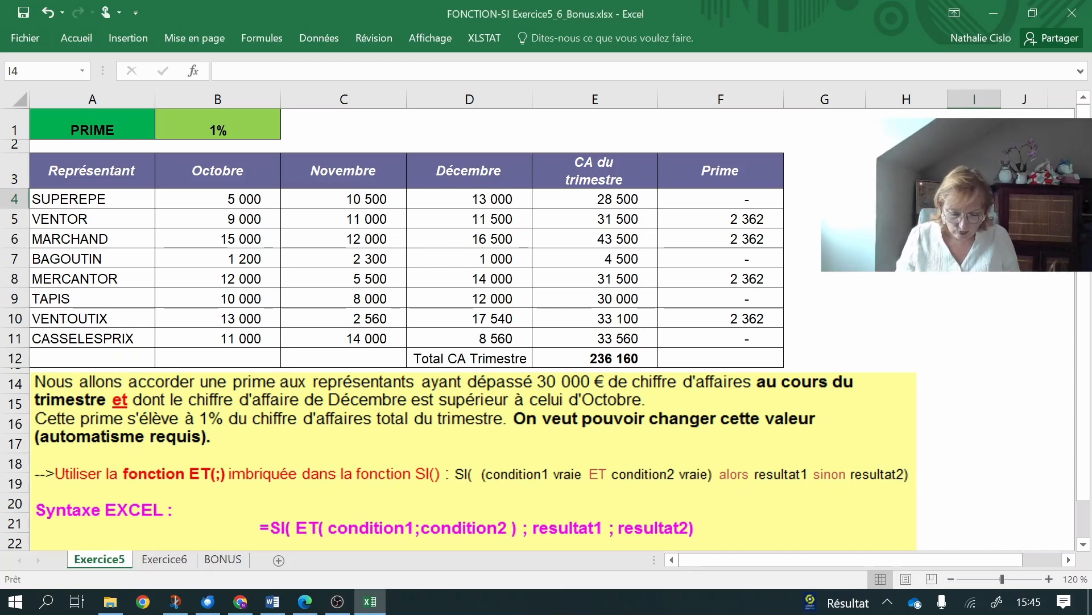
text(VRAI)
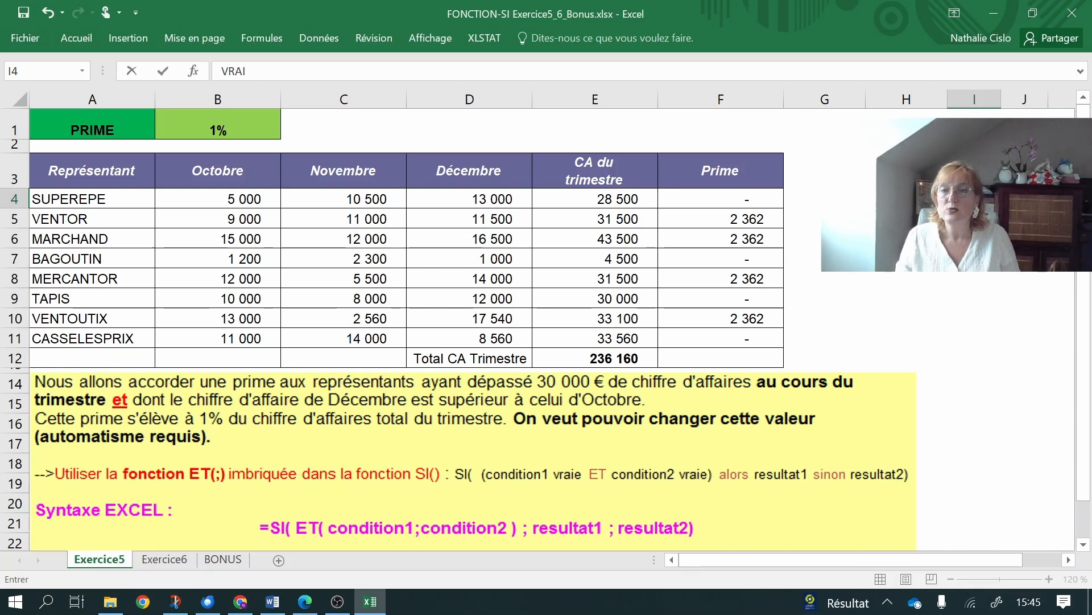
key(Return)
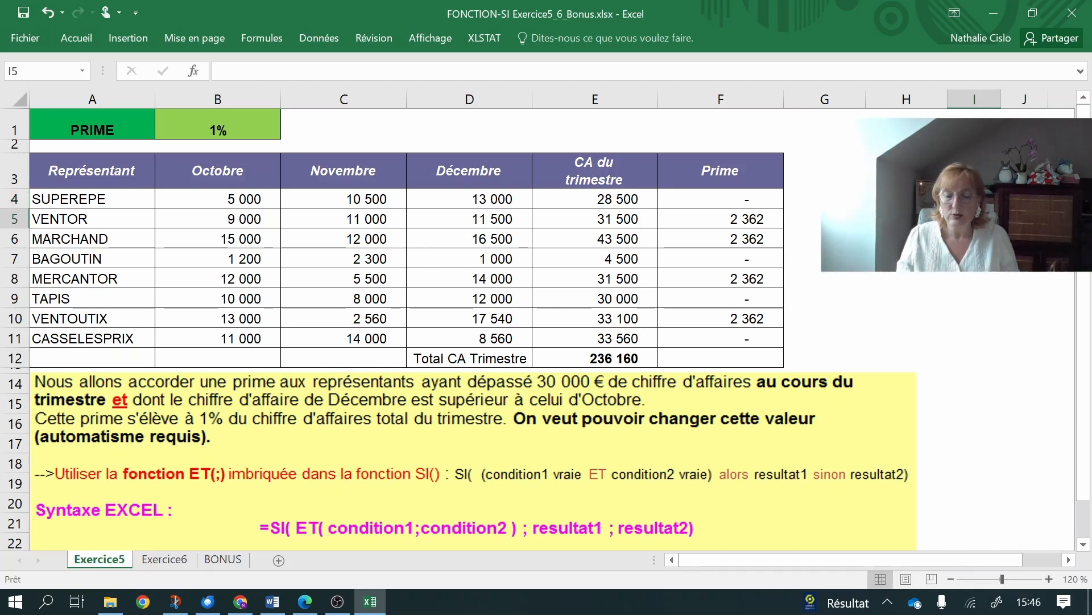
text(FAUX)
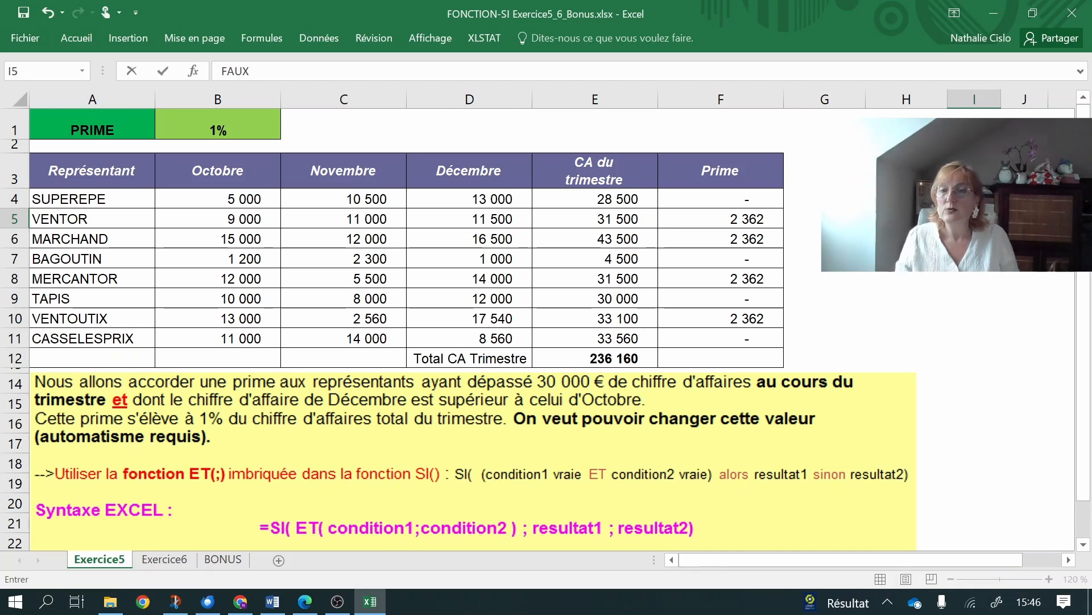
click(1024, 199)
text(FAUX)
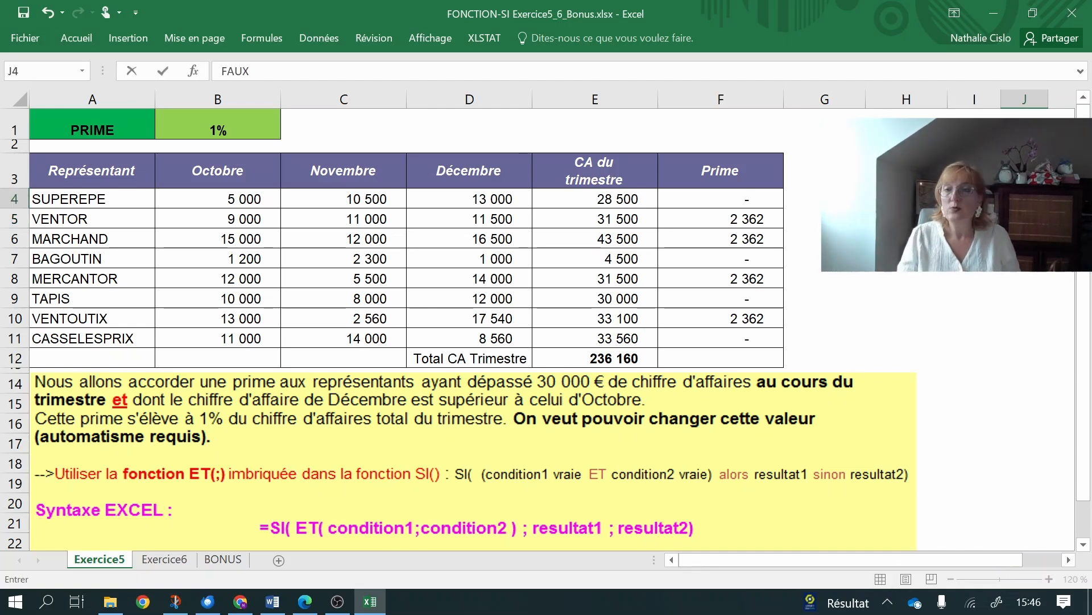
key(Return)
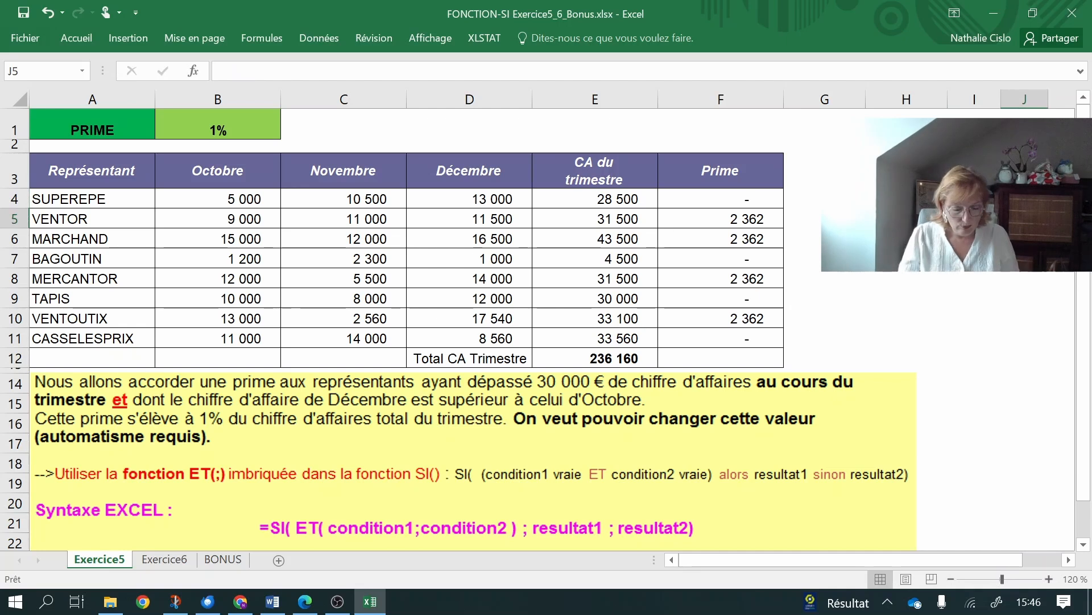
text(FAUX)
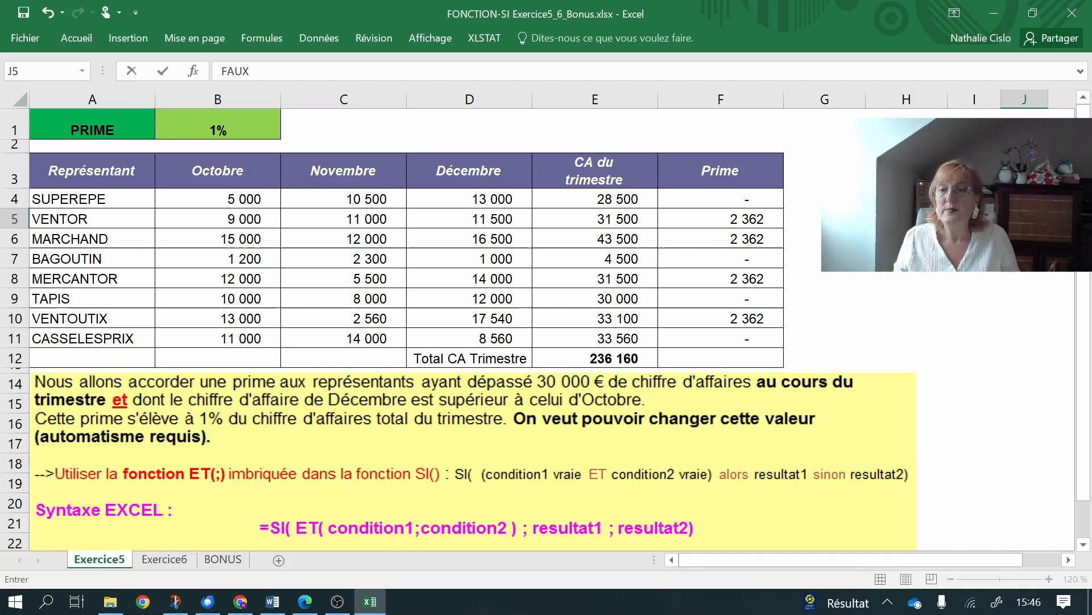
click(994, 277)
click(974, 200)
drag(967, 173, 974, 199)
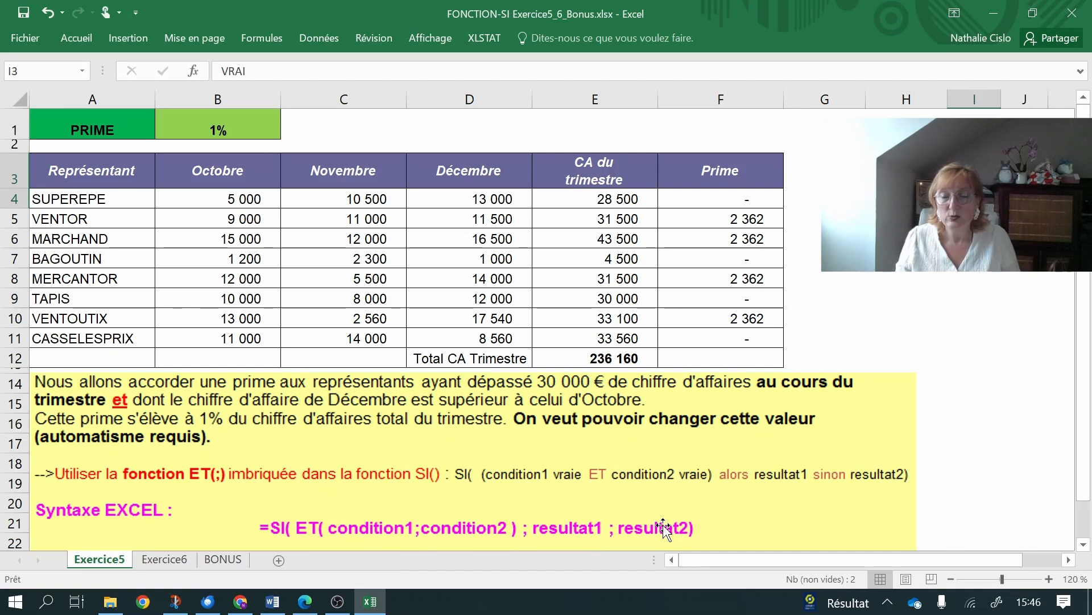
click(891, 279)
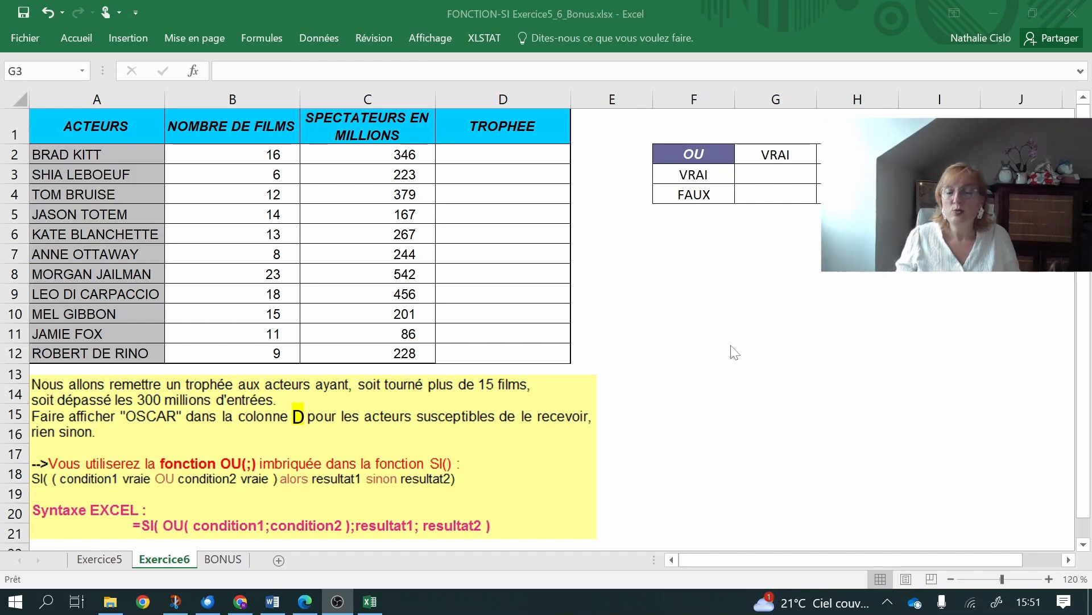
Fill in the OU truth table with VRAI in G3, H3 and G4, and FAUX in H4
click(767, 172)
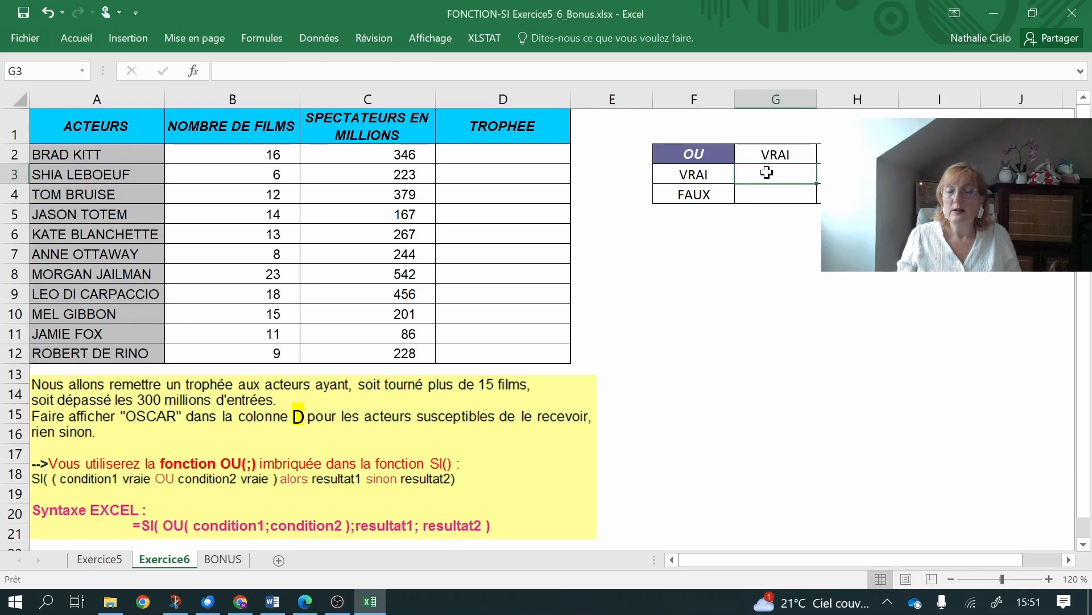
text(VRAI)
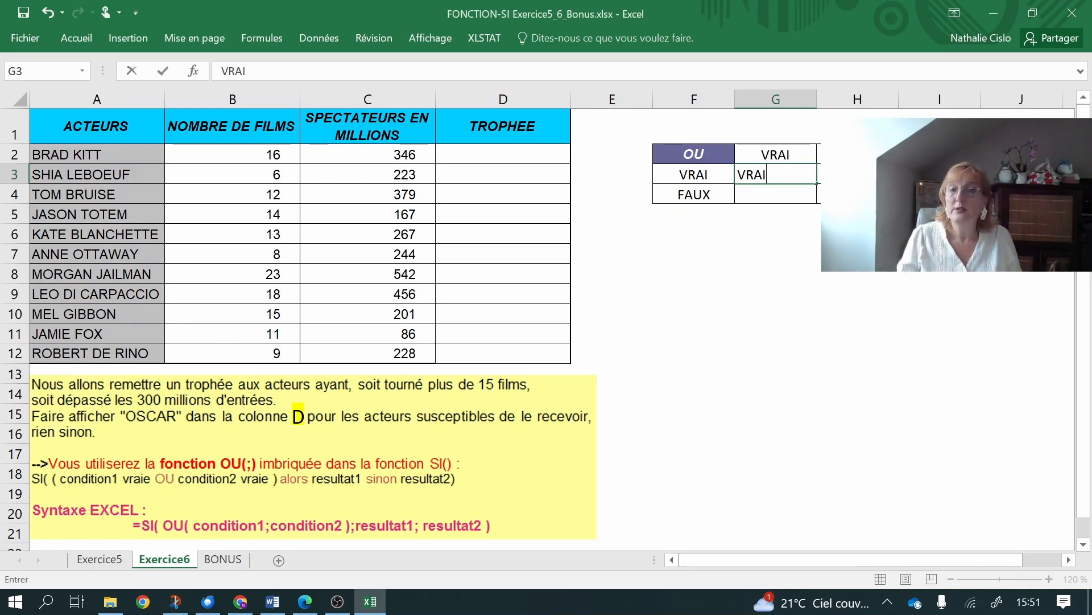
key(Tab)
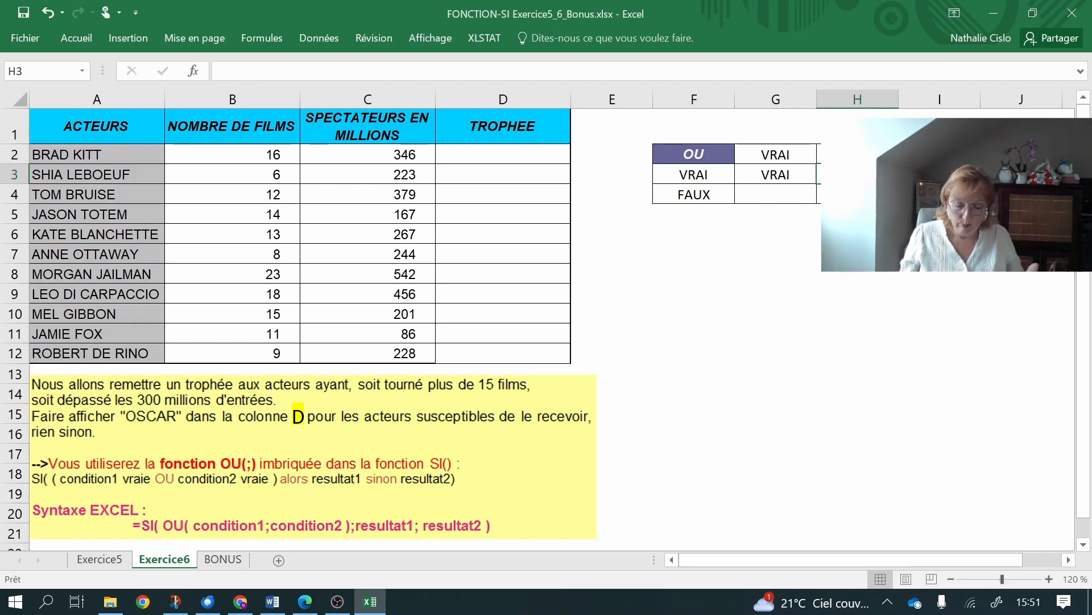
text(VRAI)
key(Escape)
click(782, 198)
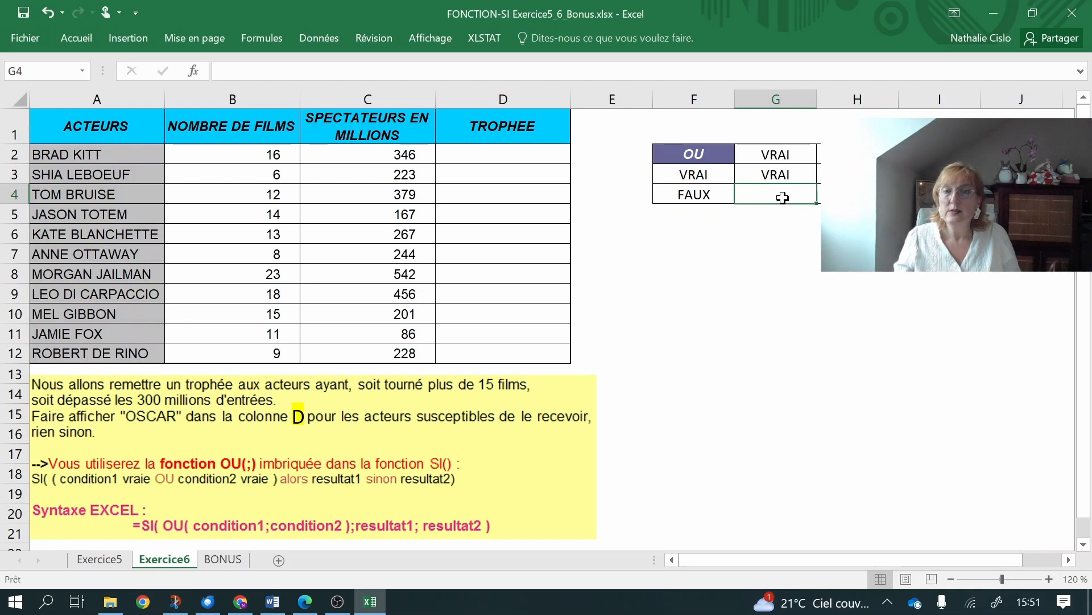
text(VRAI)
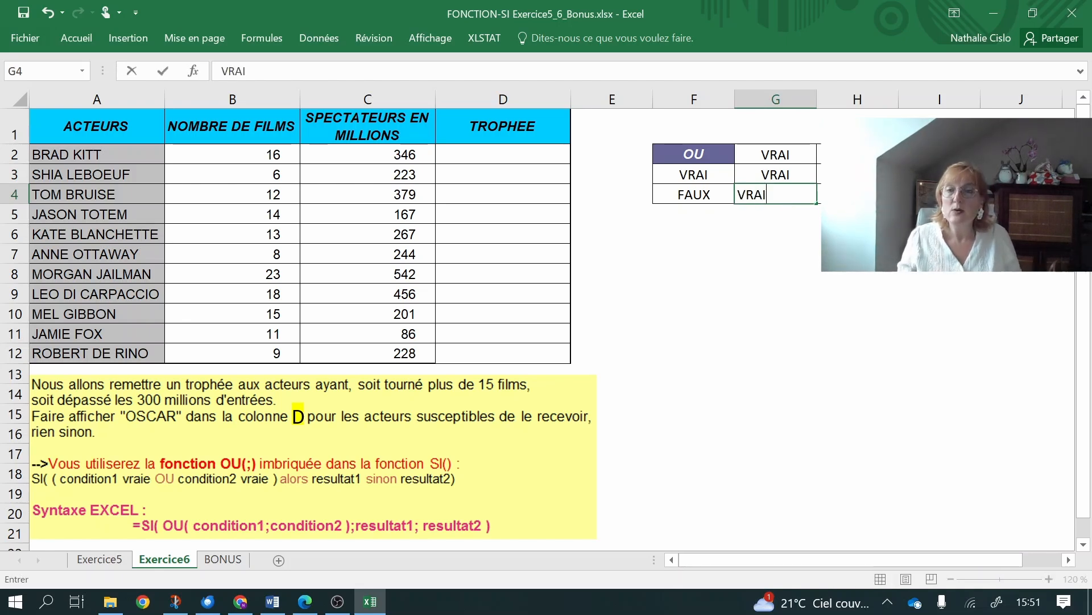
key(Tab)
text(FAUX)
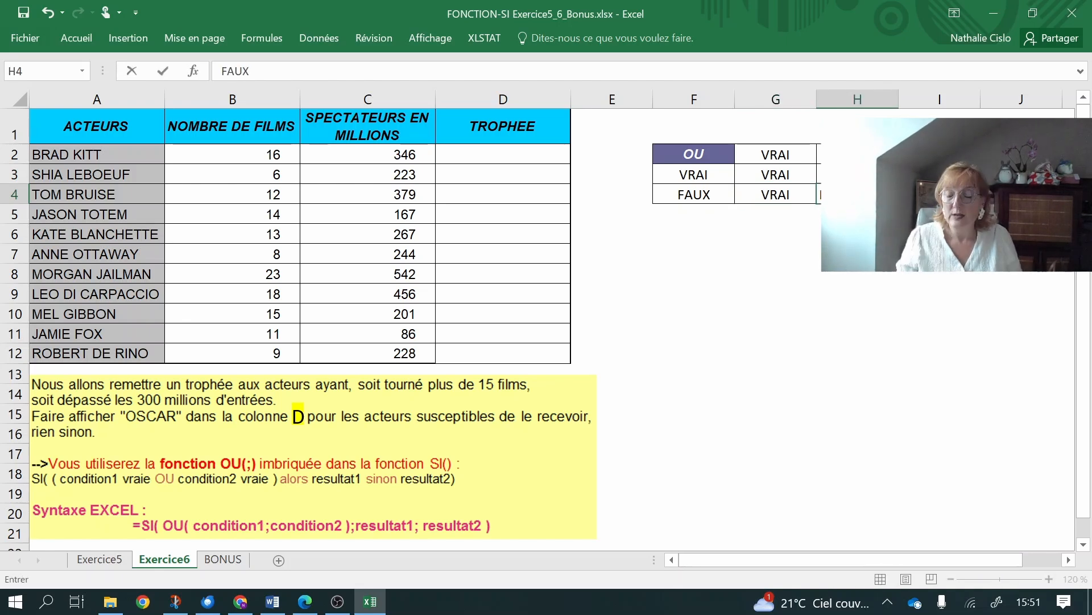
key(Return)
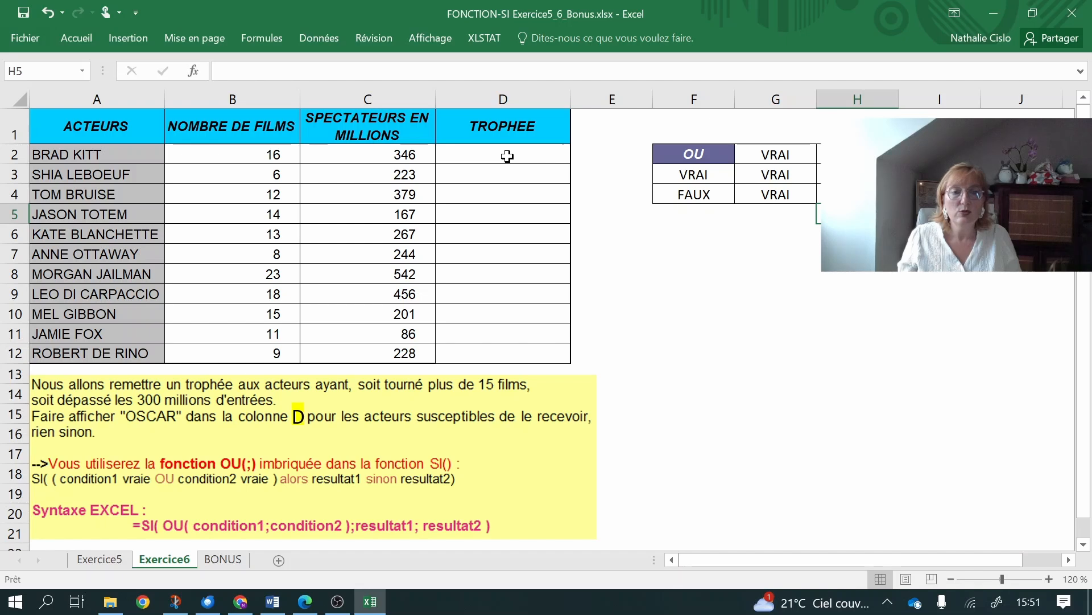
Begin the TROPHEE formula in D2 as an SI function whose test is OU(B2>15;C2>300)
click(508, 156)
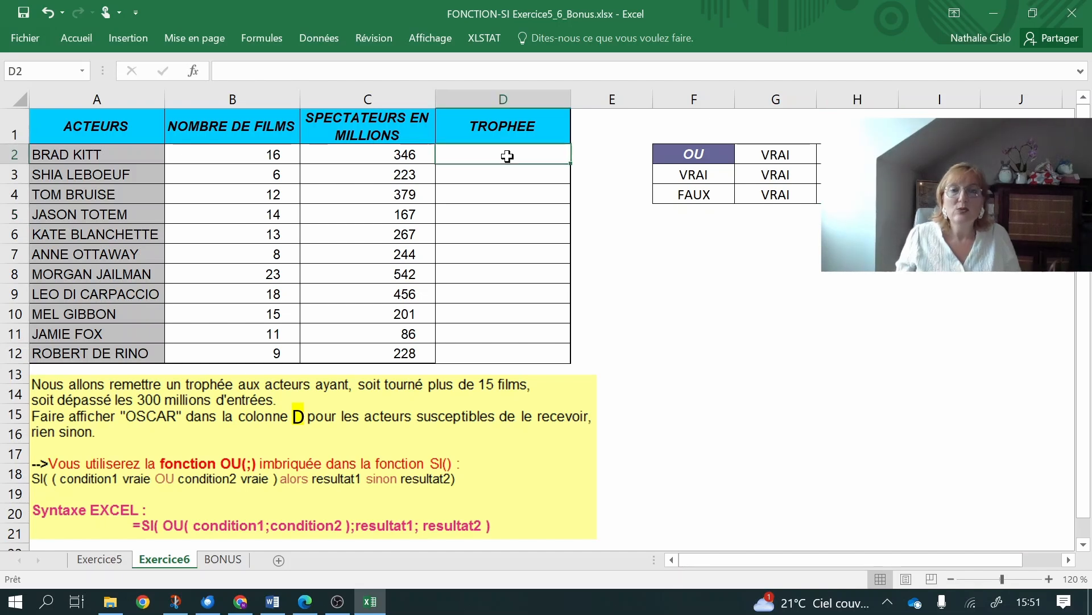
text(=)
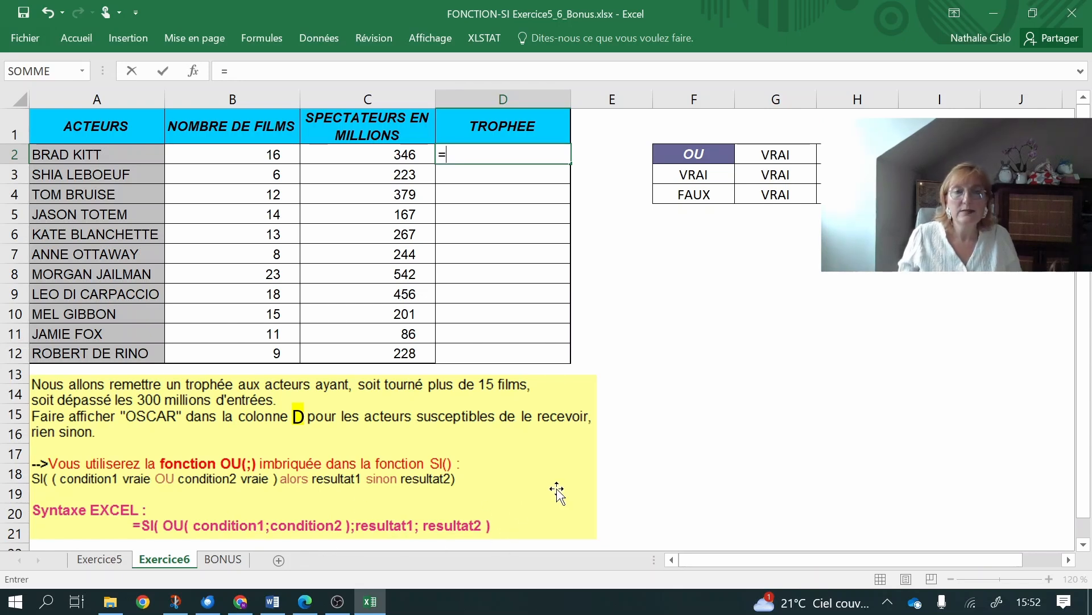
text(SI)
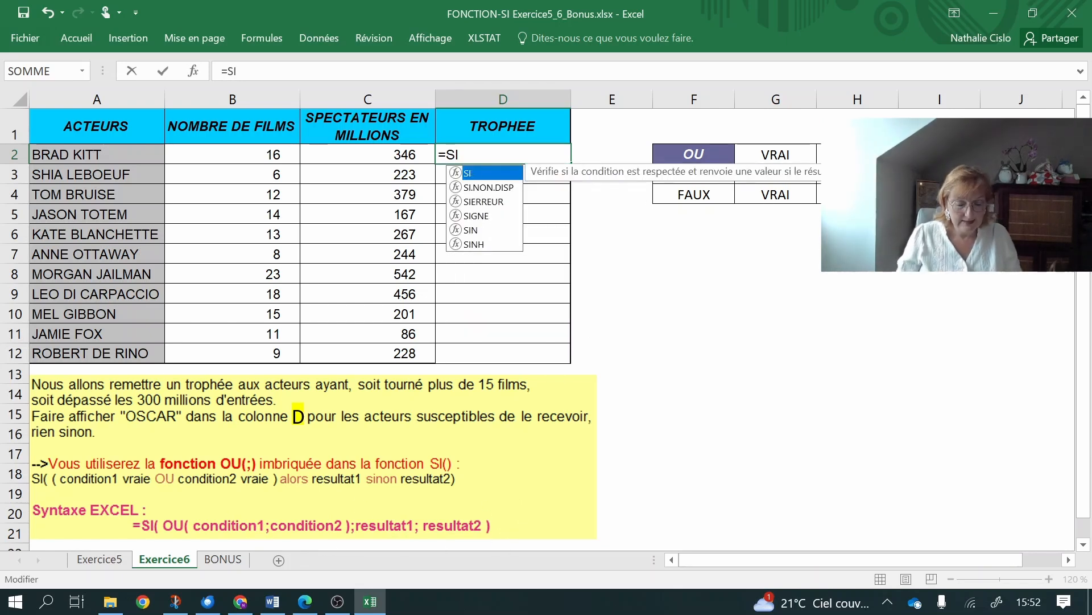
text((OU()
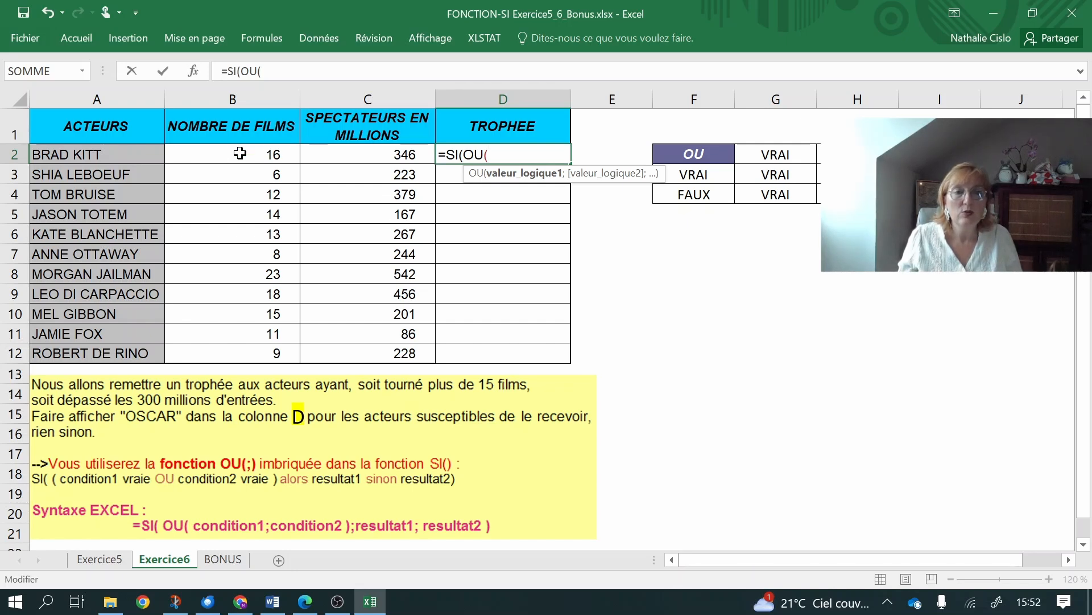
click(260, 154)
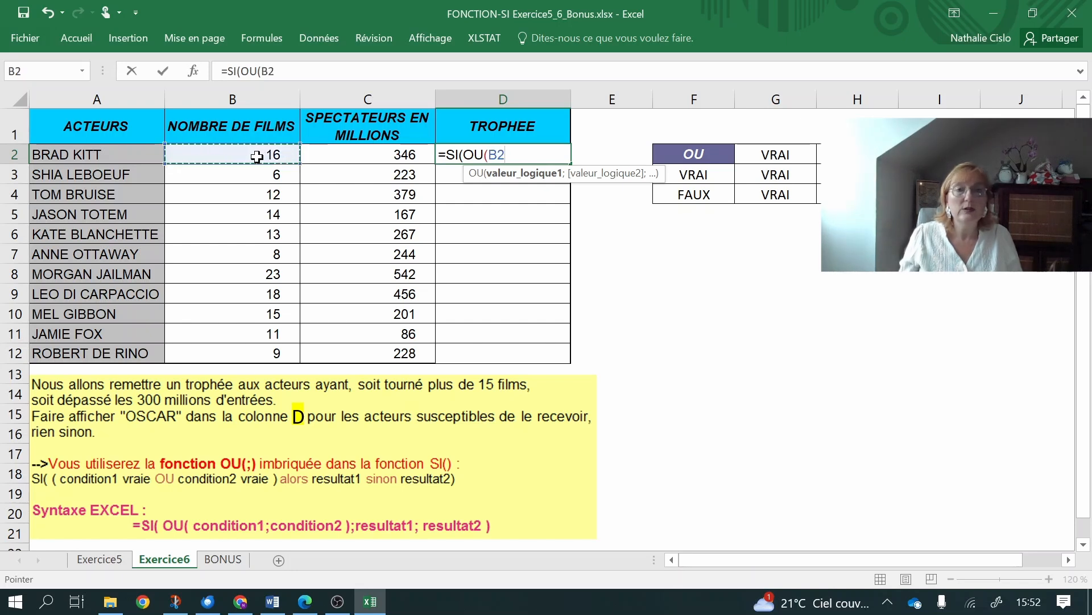
text(>1)
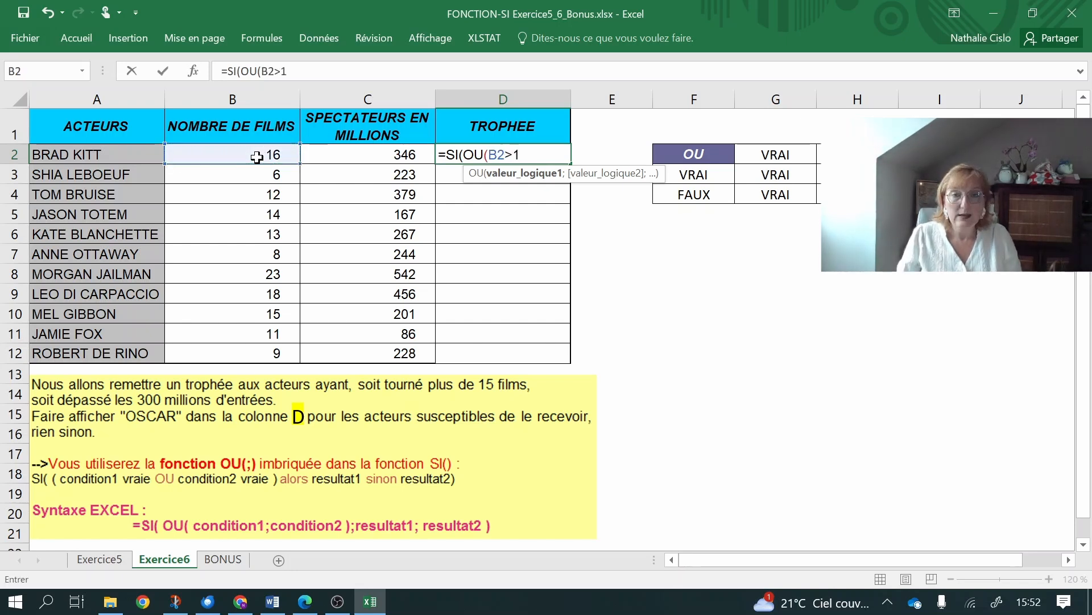
text(5;)
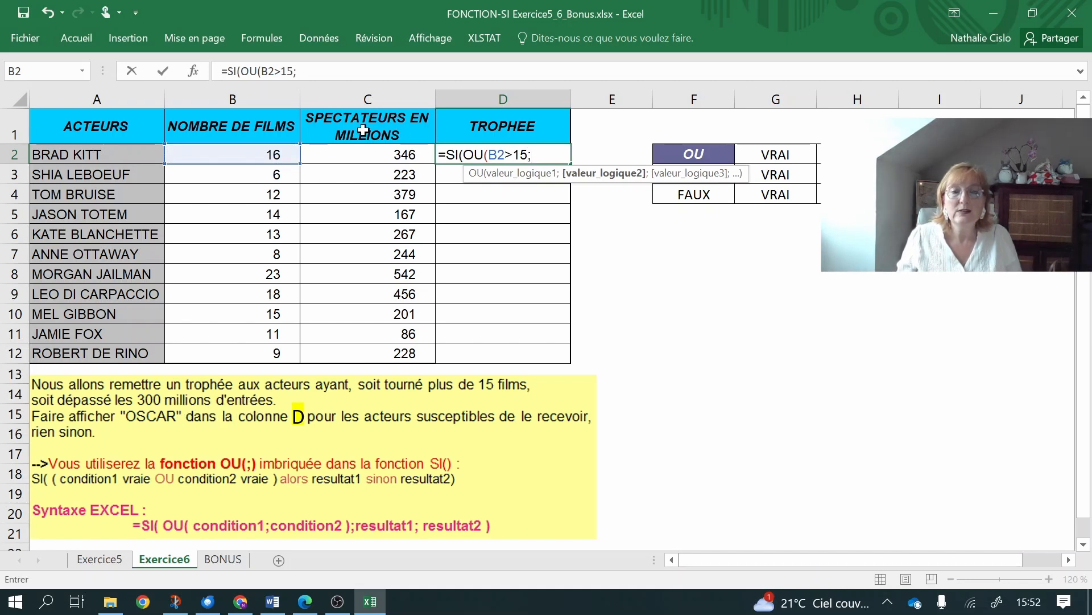
click(395, 151)
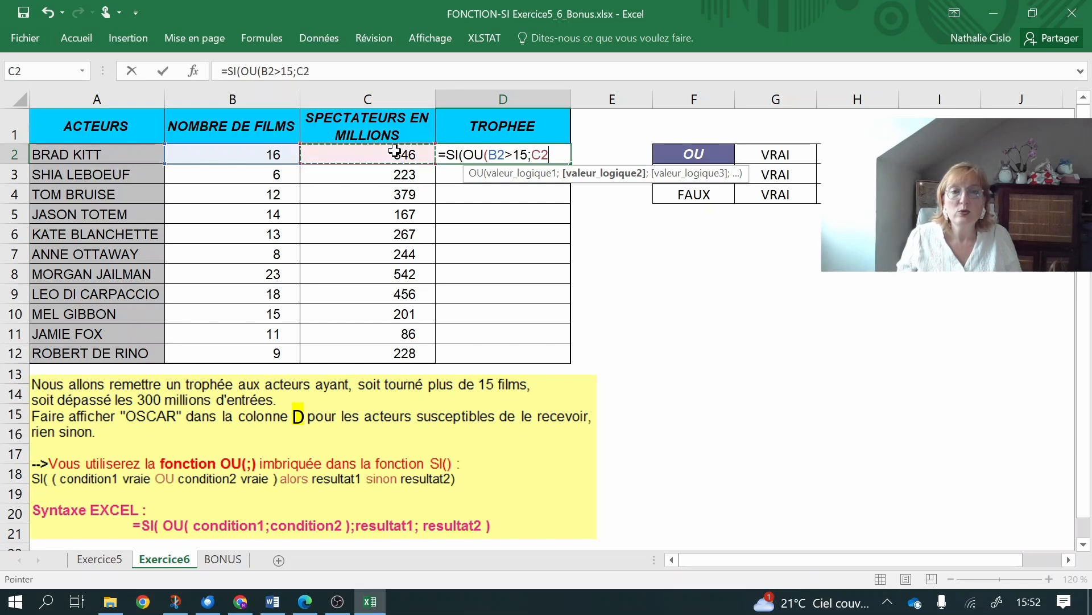
text(>300))
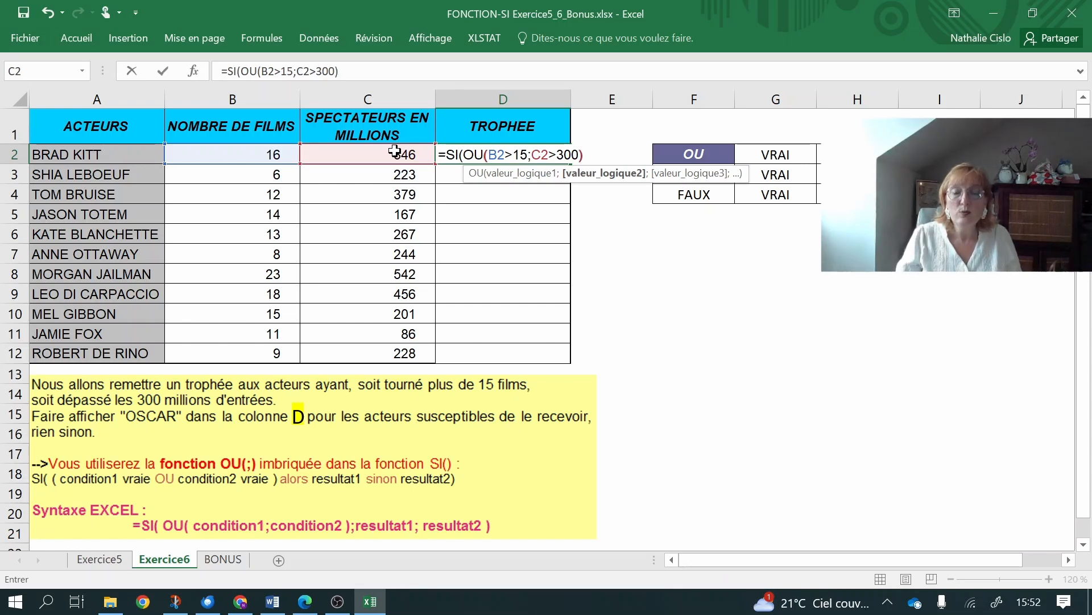
Complete the D2 formula with "OSCAR" as the true result and an empty string "" as the false result
text(;)
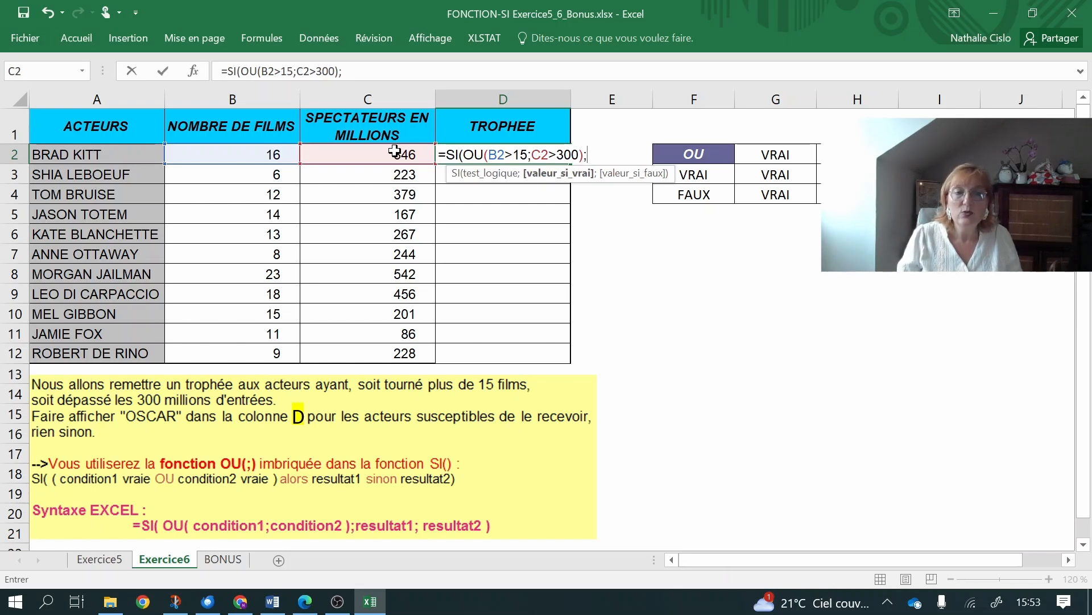
text("OSCAR)
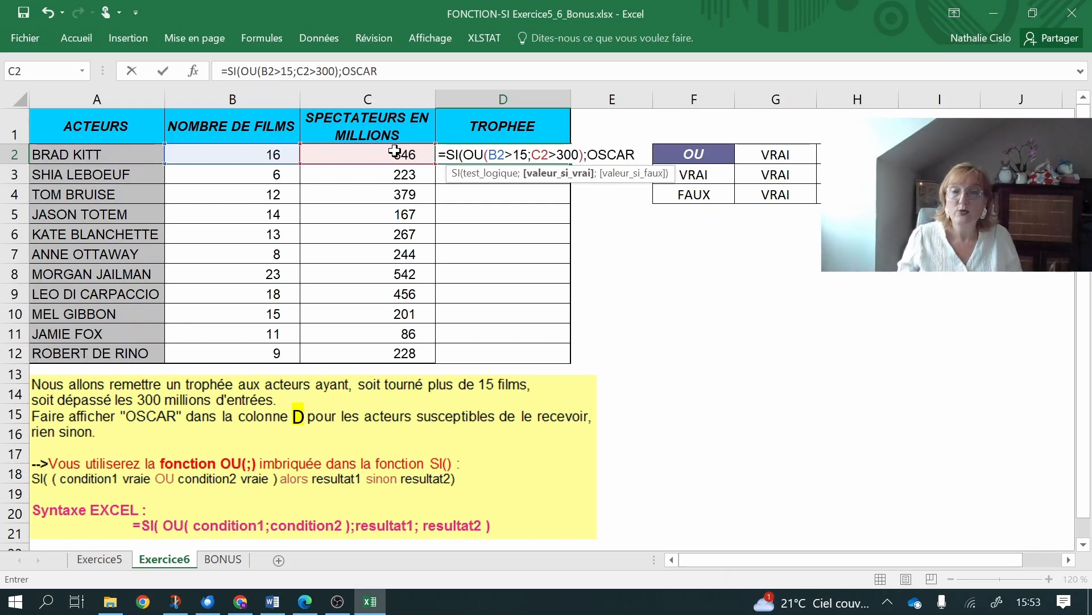
text(")
key(End)
text(";)
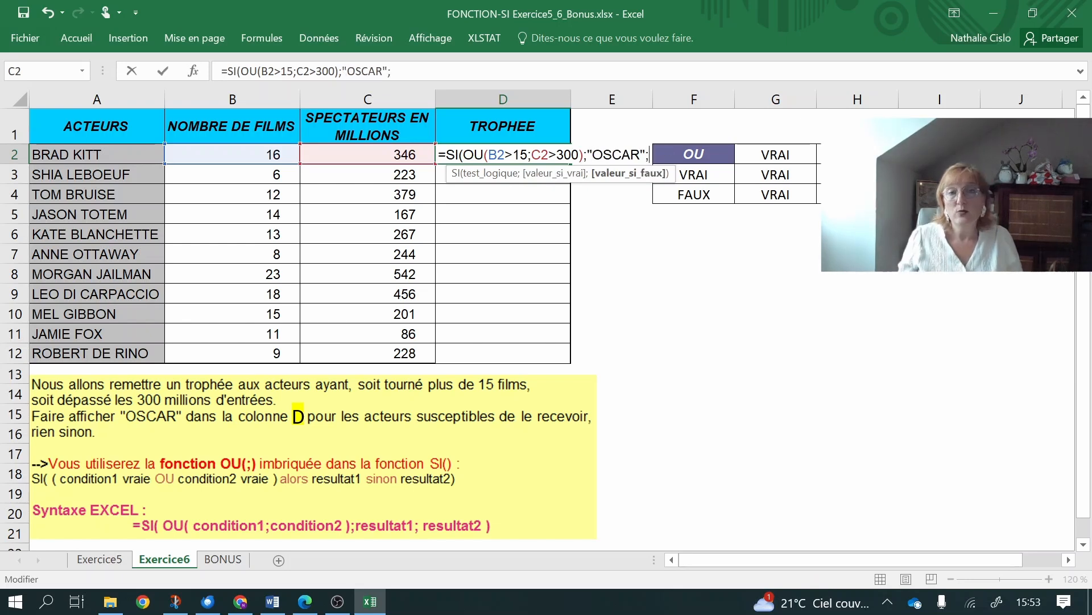
text("")
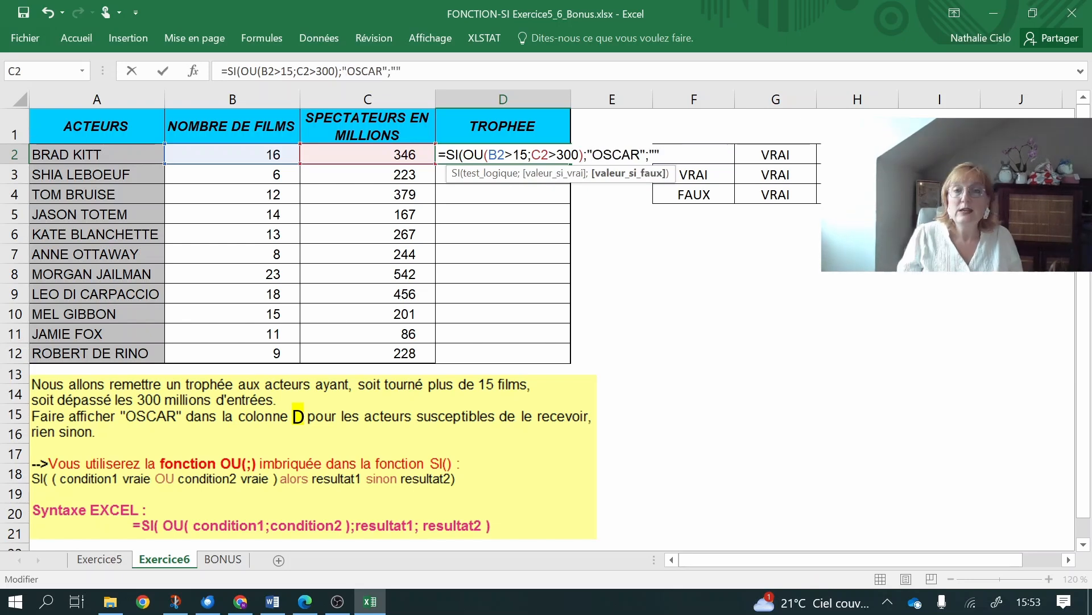
text())
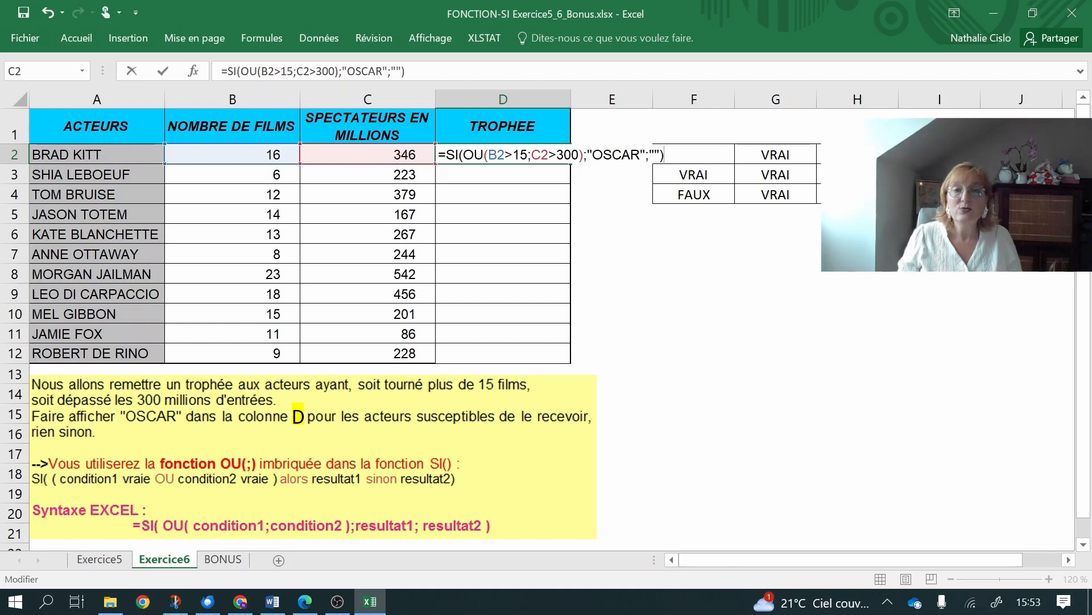
key(Return)
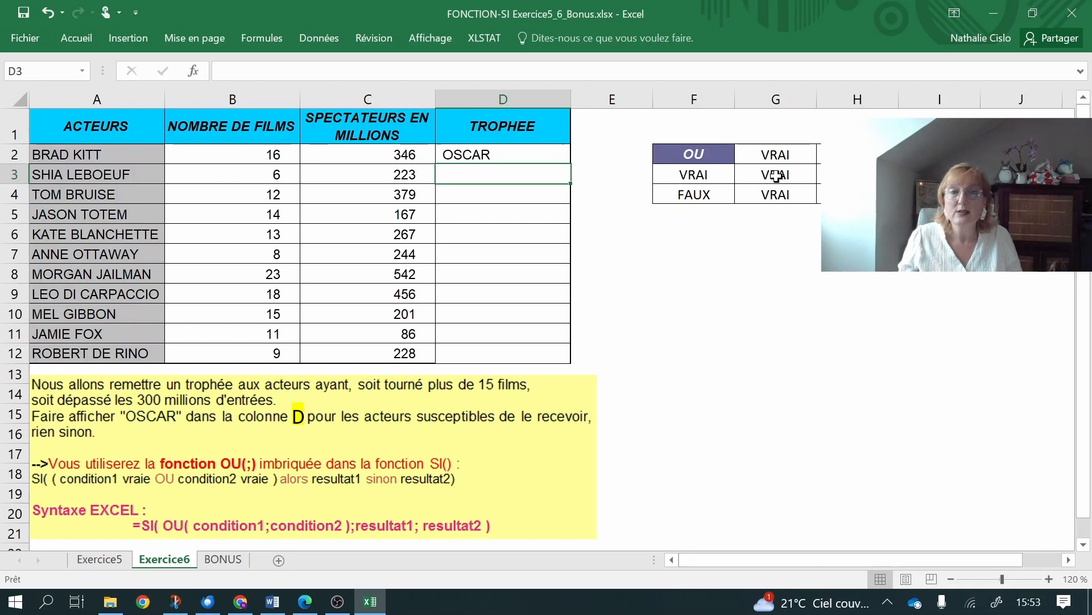
Copy the D2 trophy formula down the TROPHEE column to D12
click(506, 154)
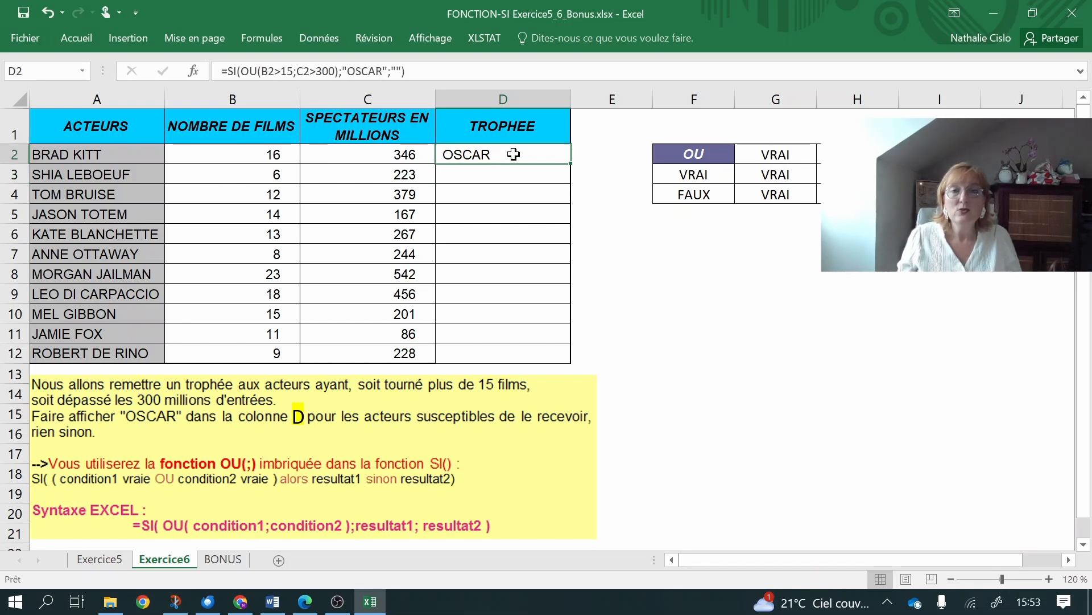
drag(572, 164, 574, 363)
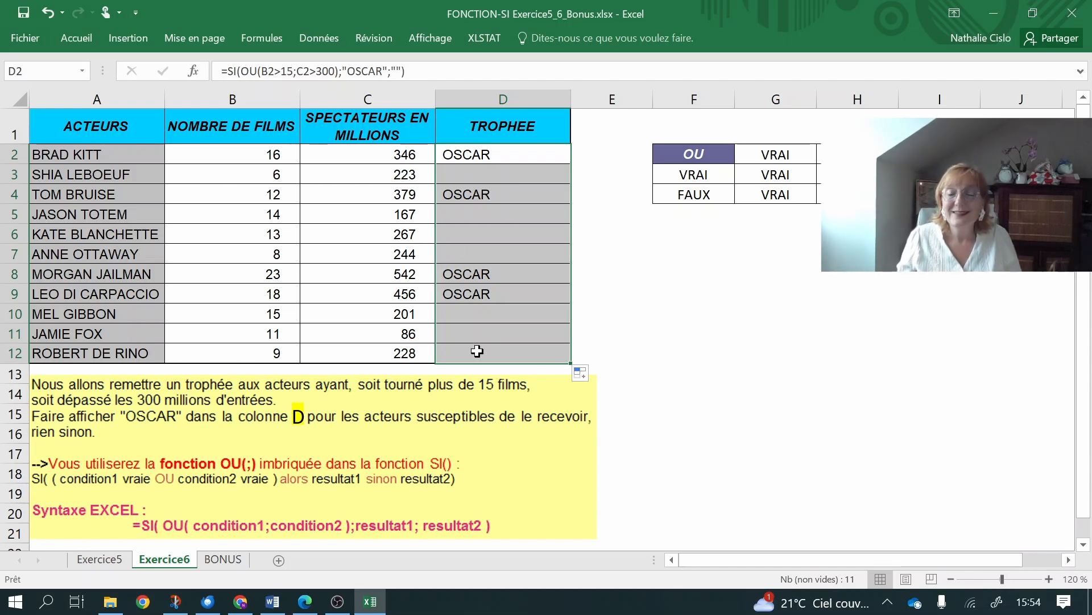
click(638, 352)
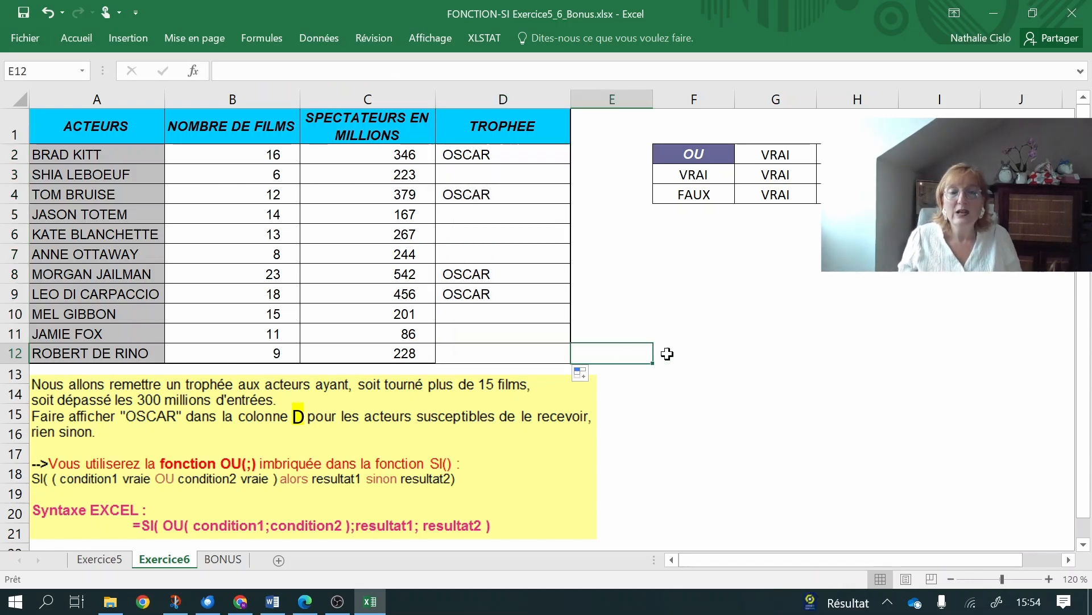
click(685, 387)
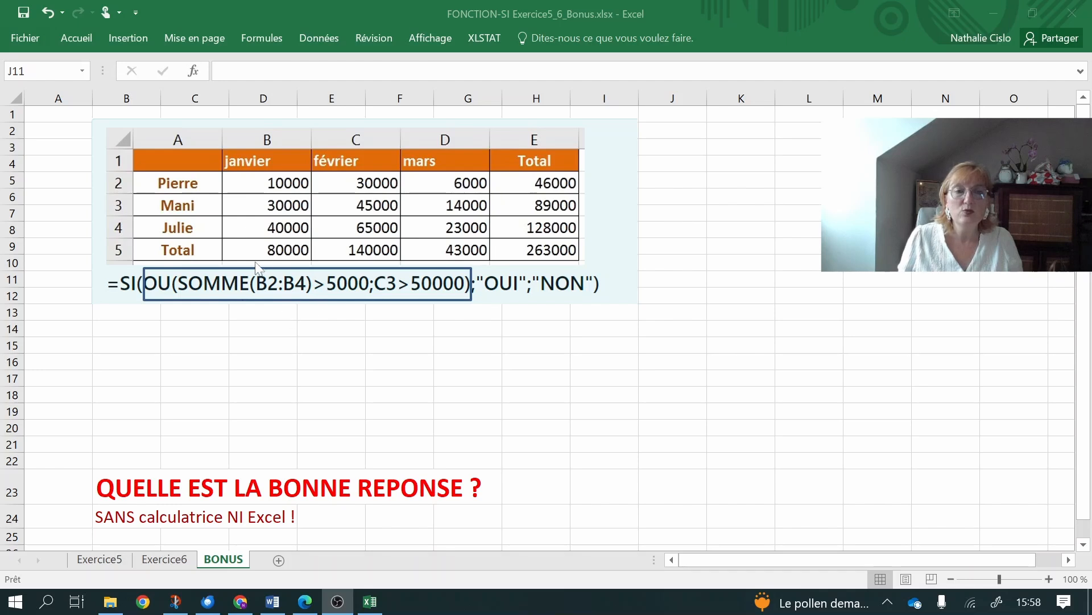
On the BONUS sheet, enter VRAI in D13 and FAUX in F13 beneath the two OU conditions
click(260, 312)
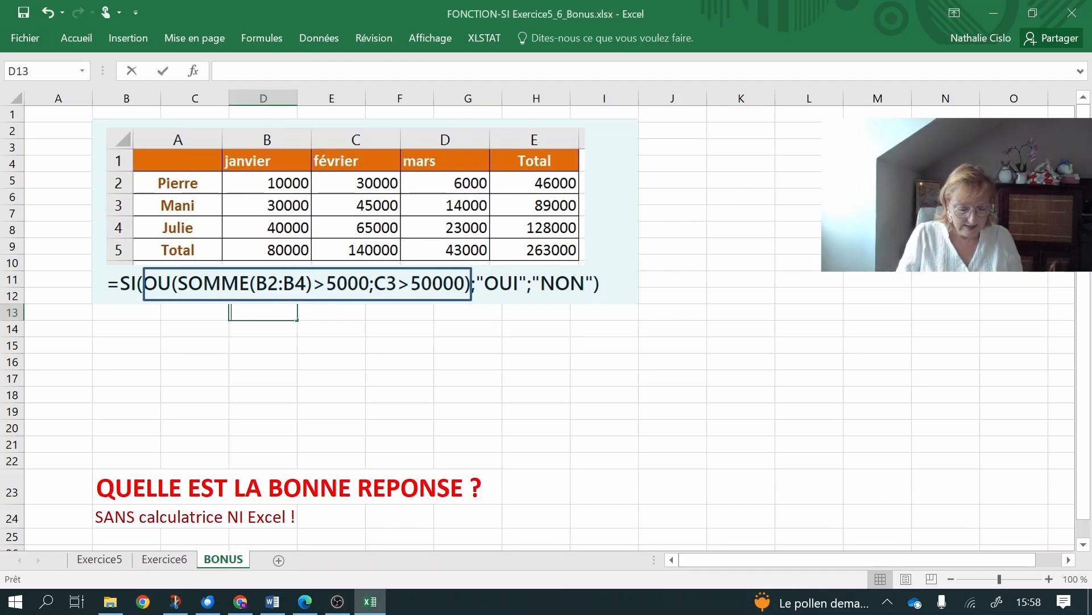
text(VRAI)
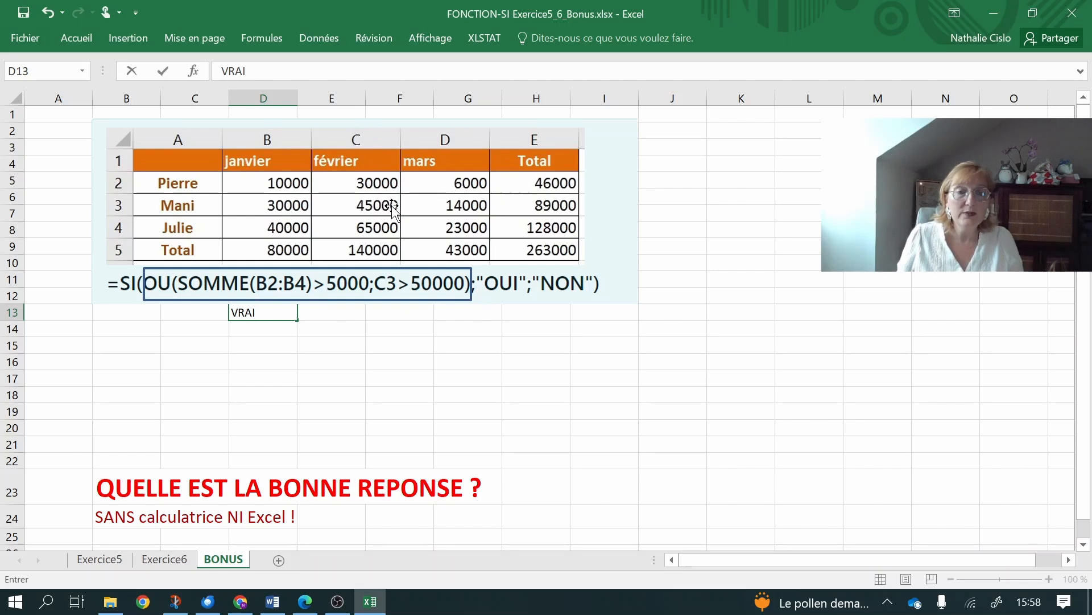
click(391, 312)
text(FAUX)
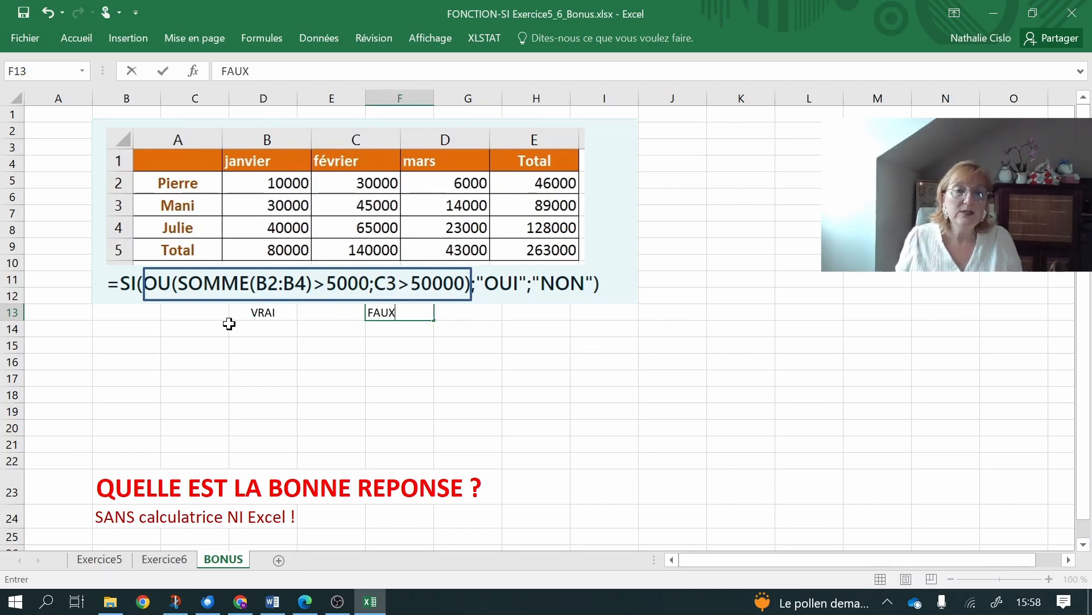
click(172, 300)
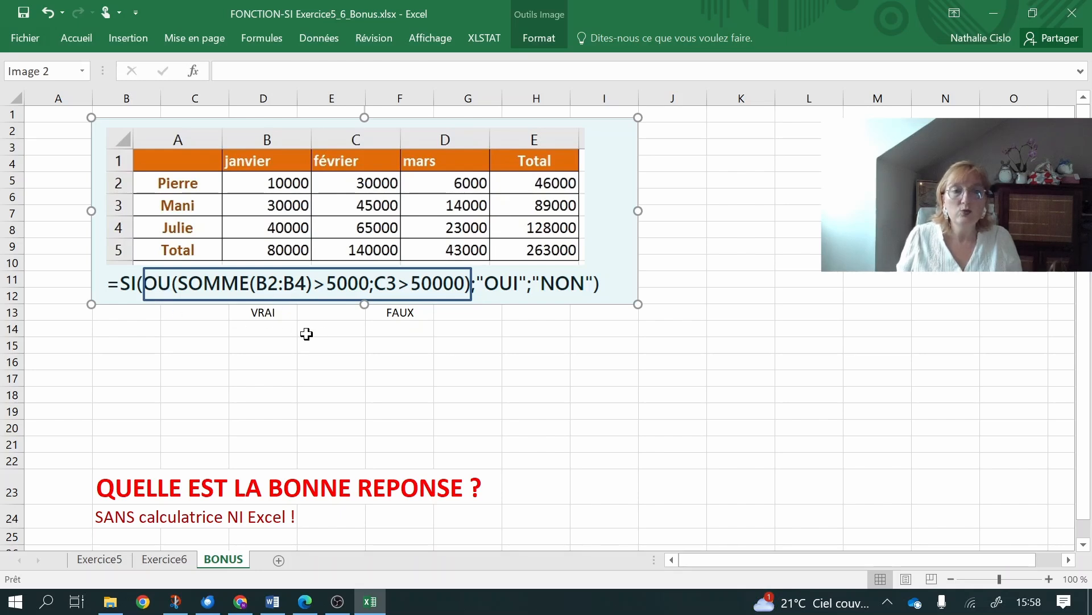
Enter VRAI in E14 as the overall result of the OU test
click(330, 331)
text(VRAI)
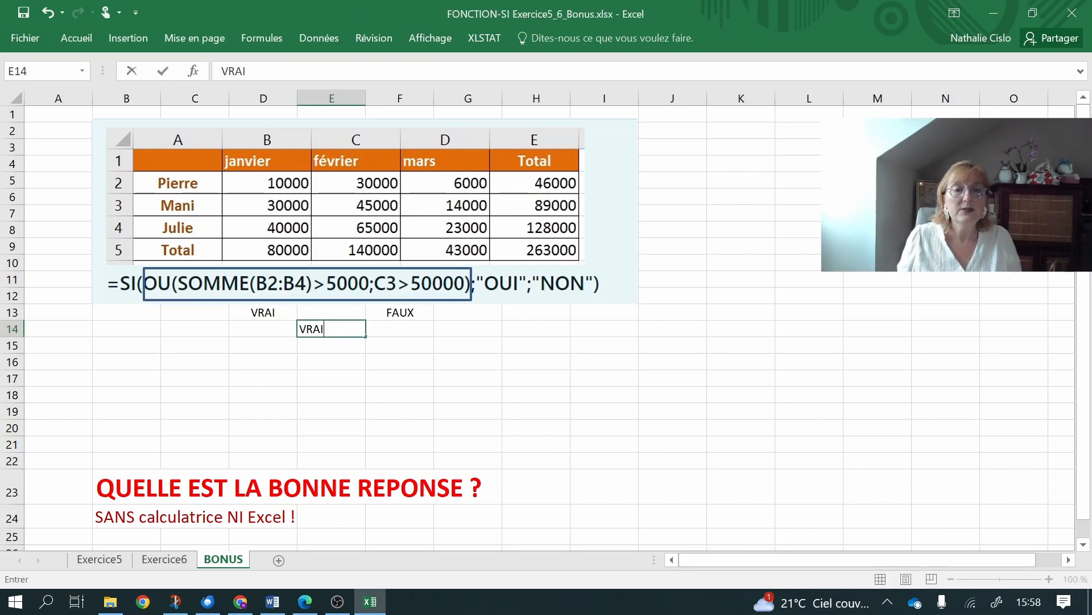
key(Return)
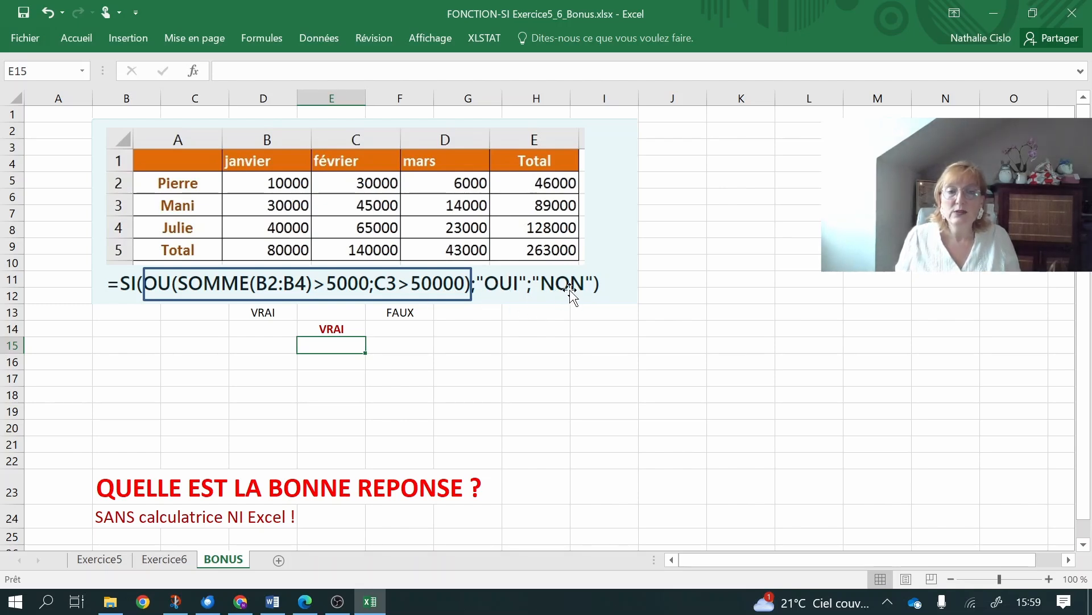
Enter OUI in H23 as the answer to the question and format it as larger, bold, dark red text
click(532, 484)
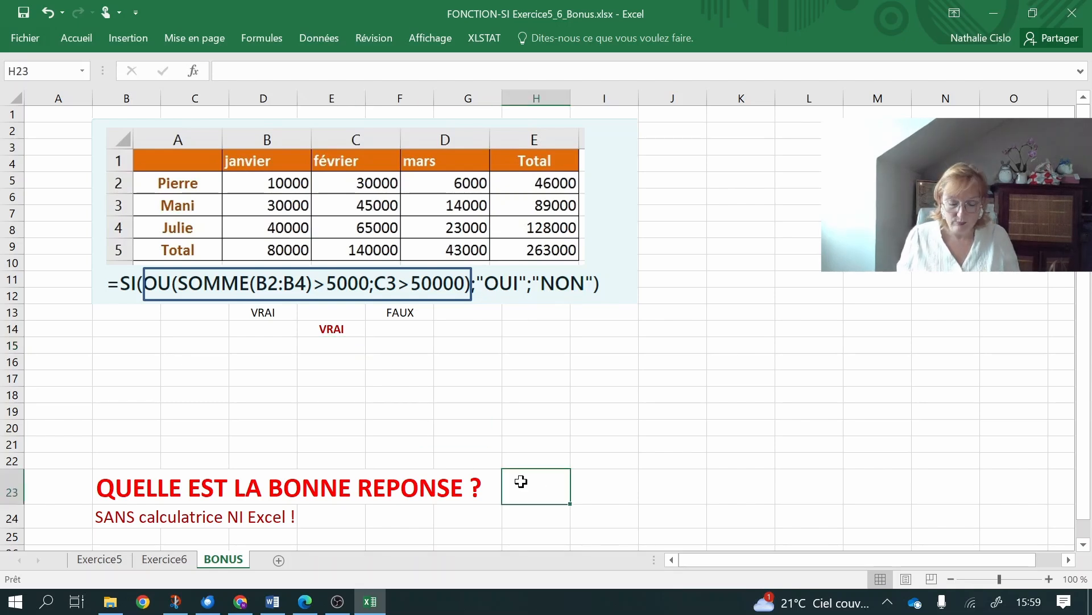
text(OUI)
double_click(514, 491)
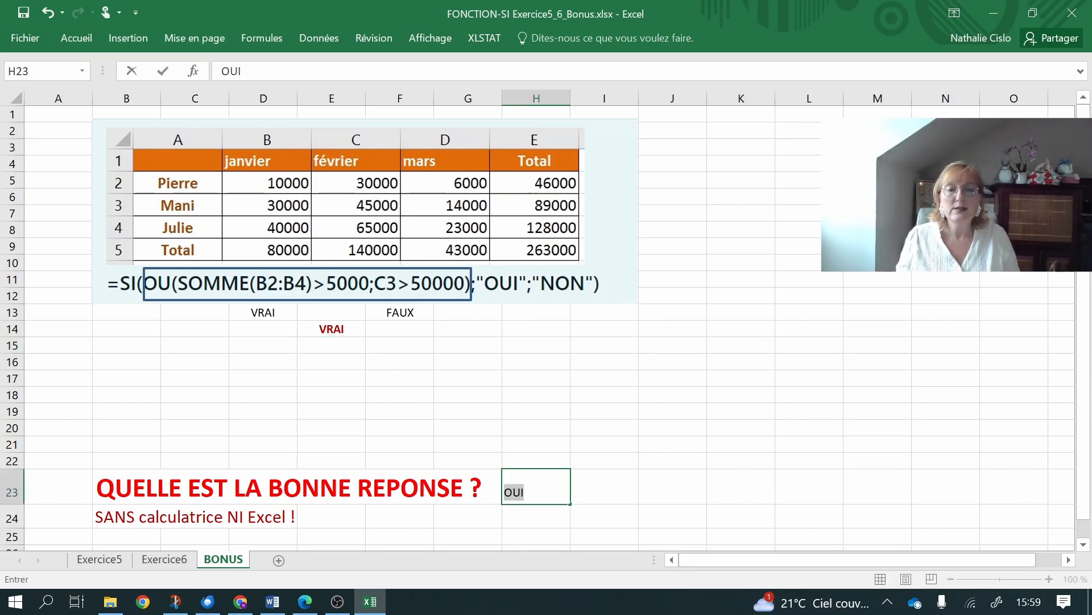
click(88, 38)
click(197, 91)
click(78, 90)
click(610, 493)
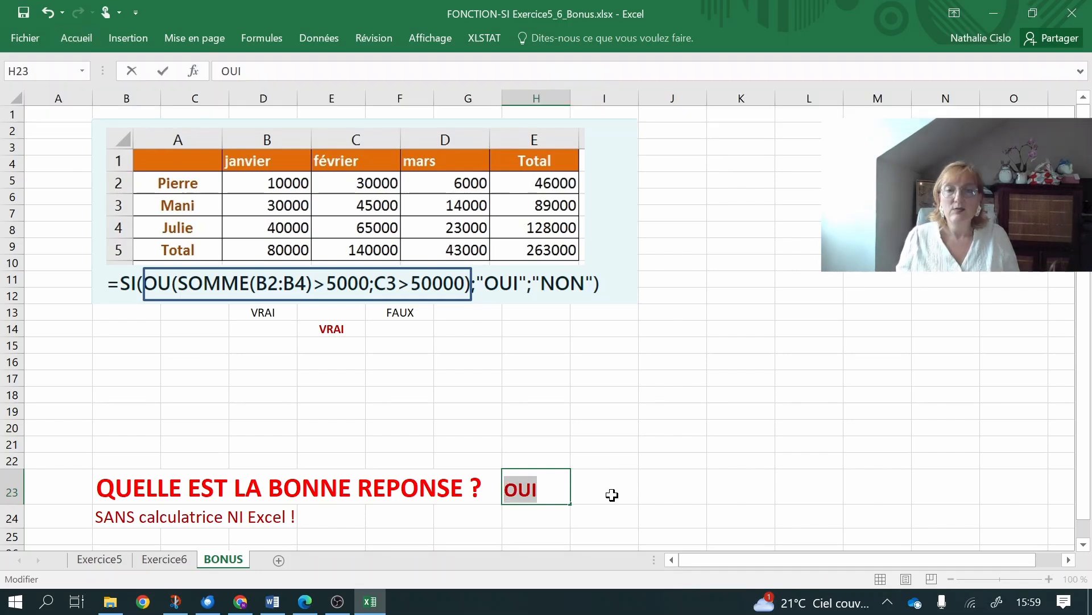
click(615, 494)
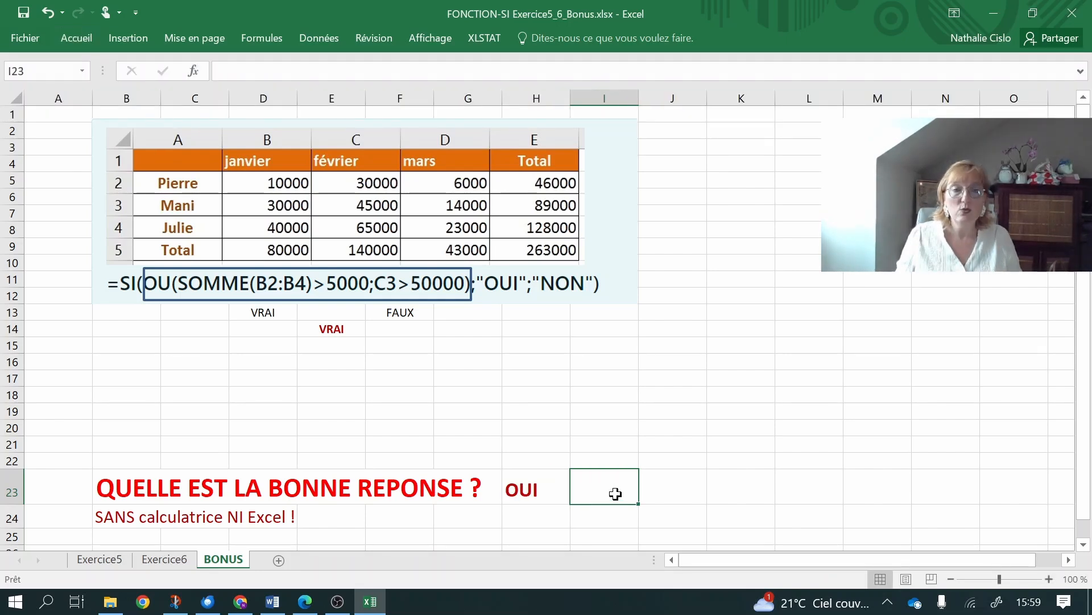